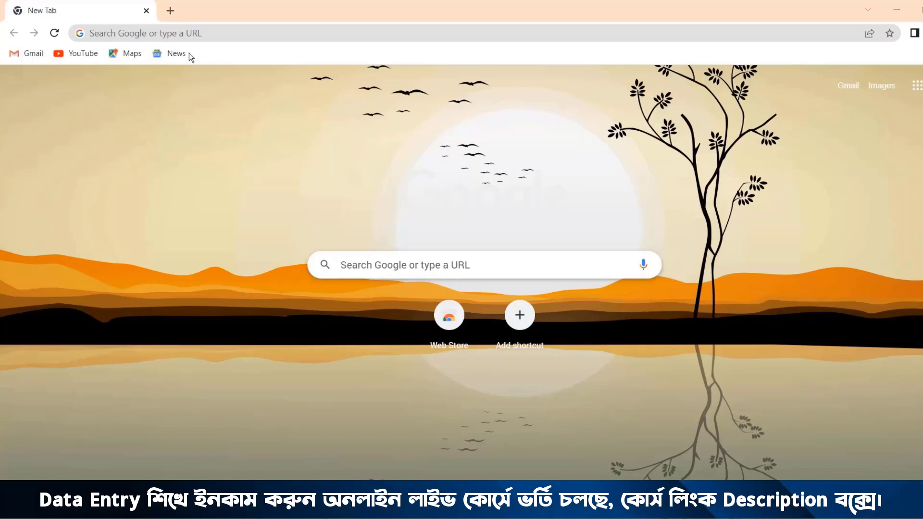
left_click(219, 32)
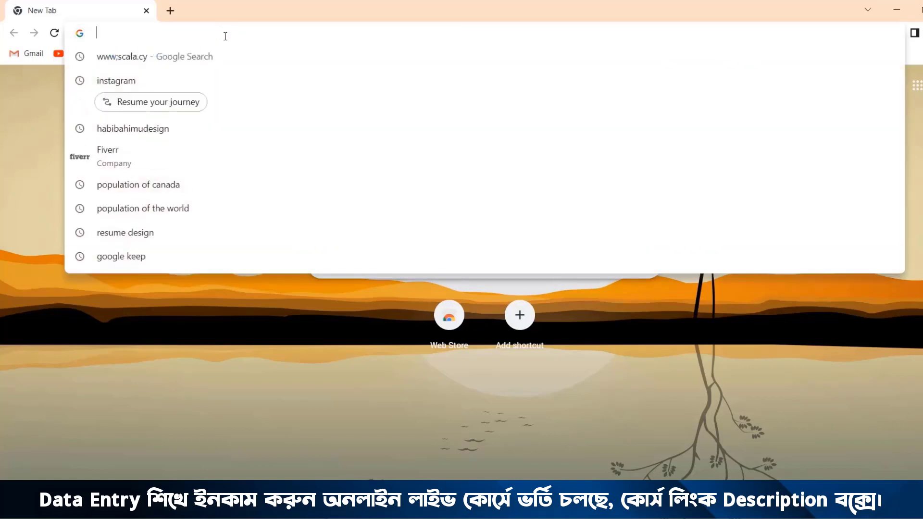
type("www.")
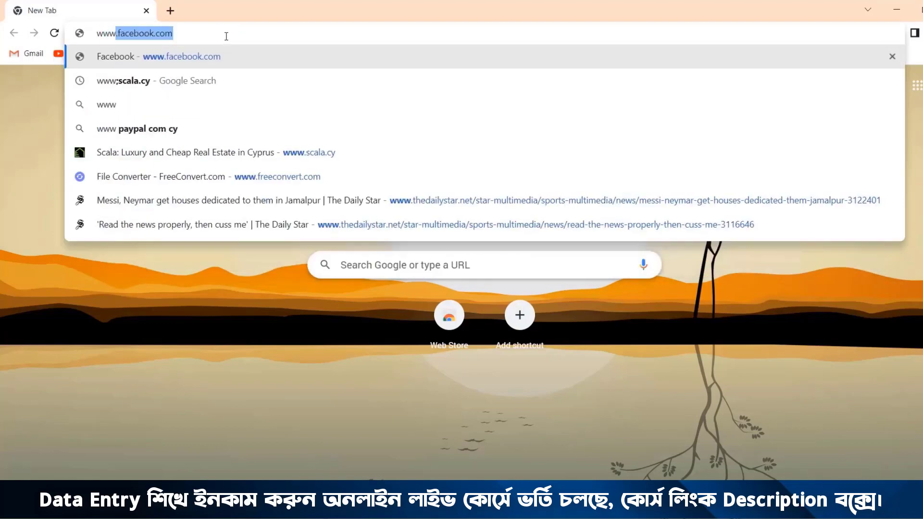
type("sc")
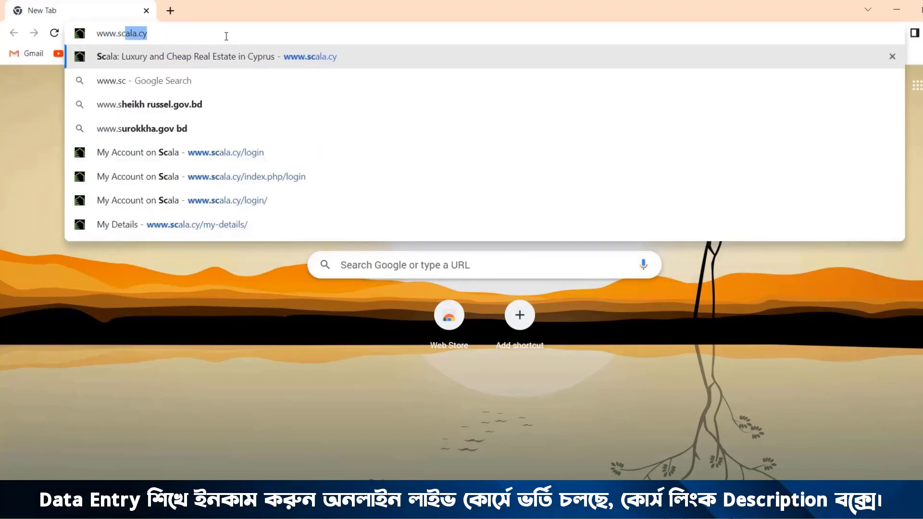
type("ala.c")
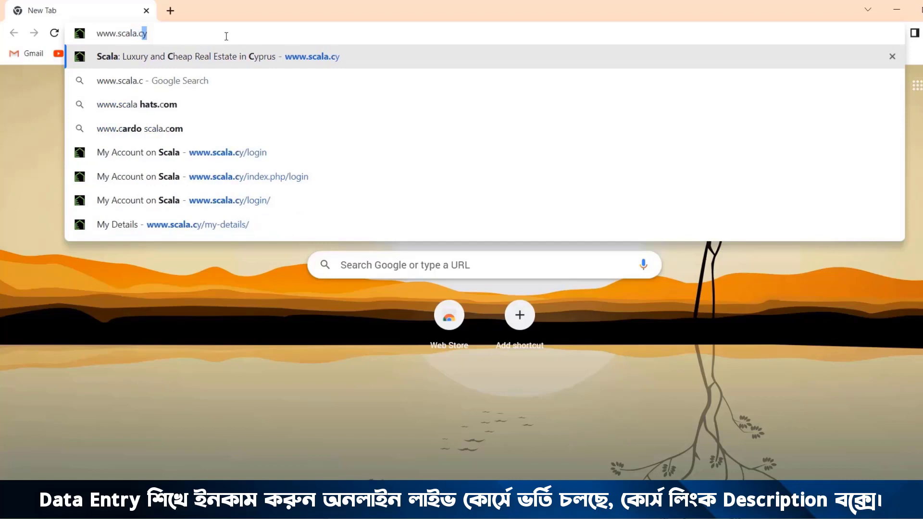
type("y")
key("Return")
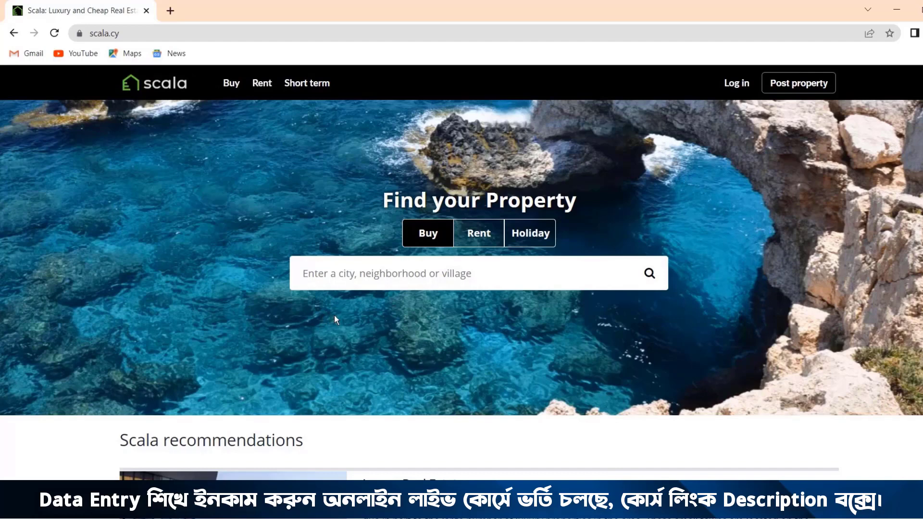
Step: Log in to the portal account and start posting a new property as a regular listing
left_click(733, 84)
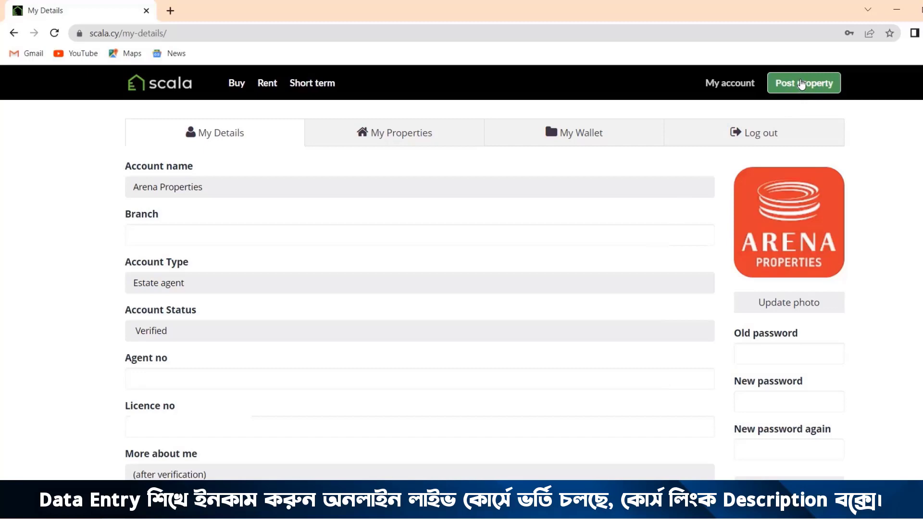
left_click(801, 84)
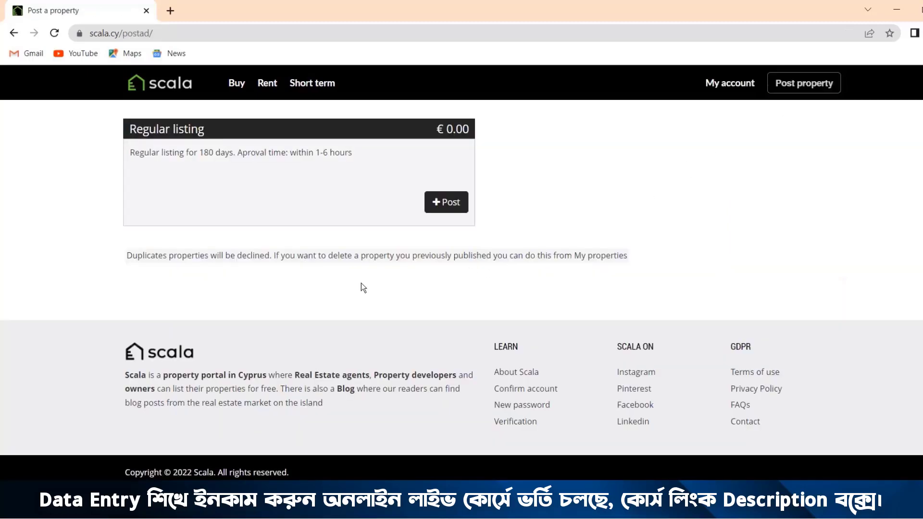
left_click(445, 206)
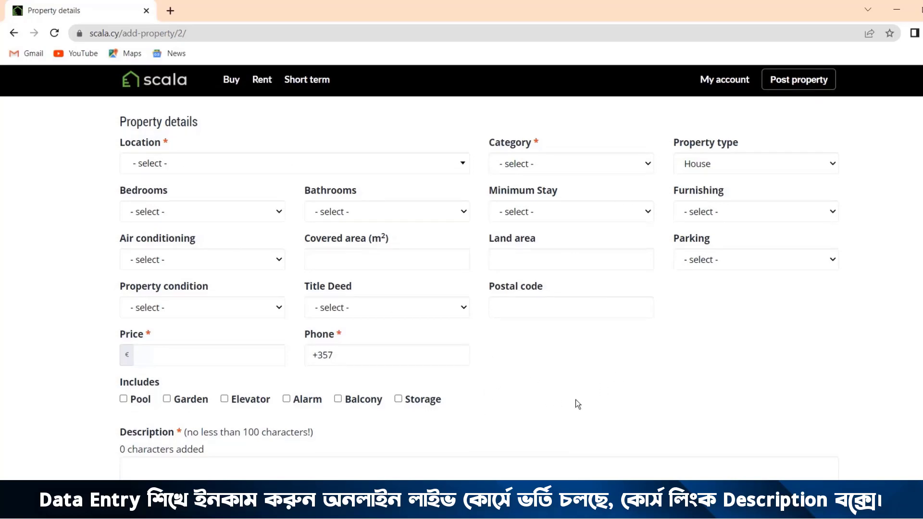
Step: Examine the blank property form from the detail fields through the description box to the photo gallery and publishing options
scroll(575, 400, "down", 5)
scroll(575, 399, "down", 4)
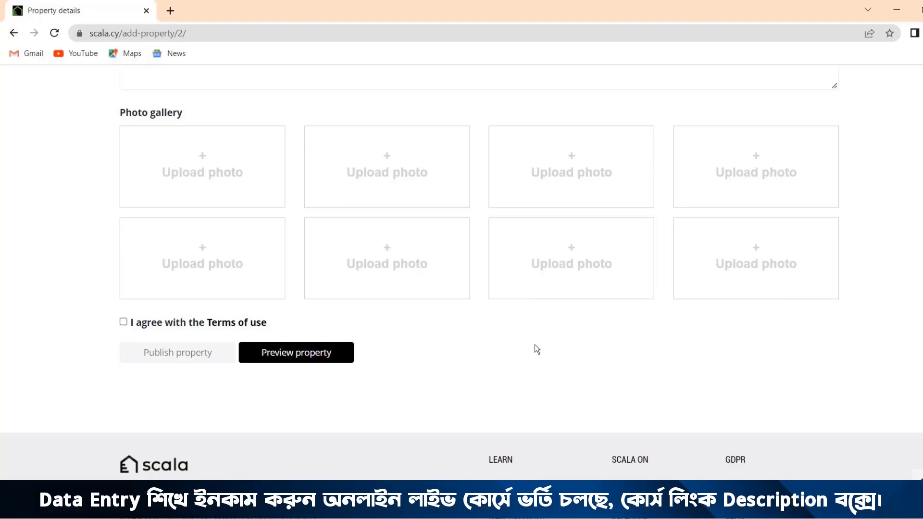
scroll(535, 344, "up", 4)
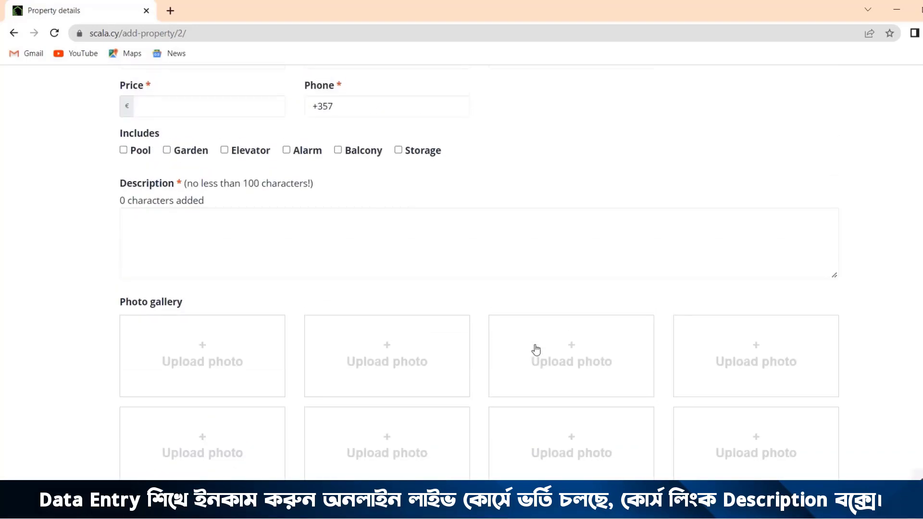
scroll(536, 350, "up", 4)
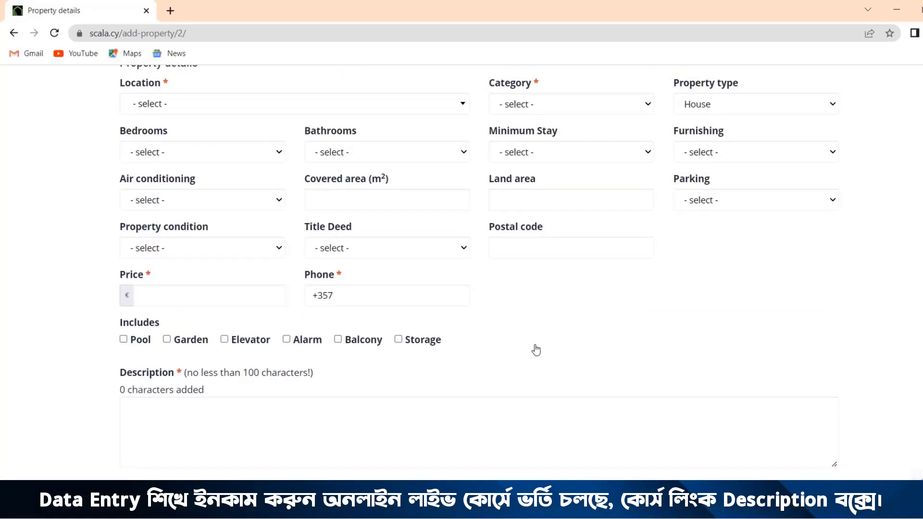
left_click(144, 419)
scroll(469, 290, "up", 2)
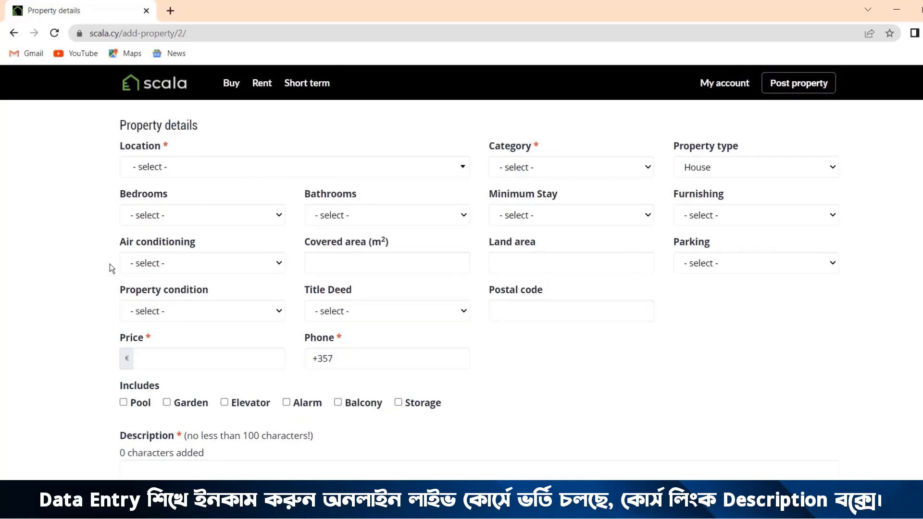
scroll(625, 383, "down", 6)
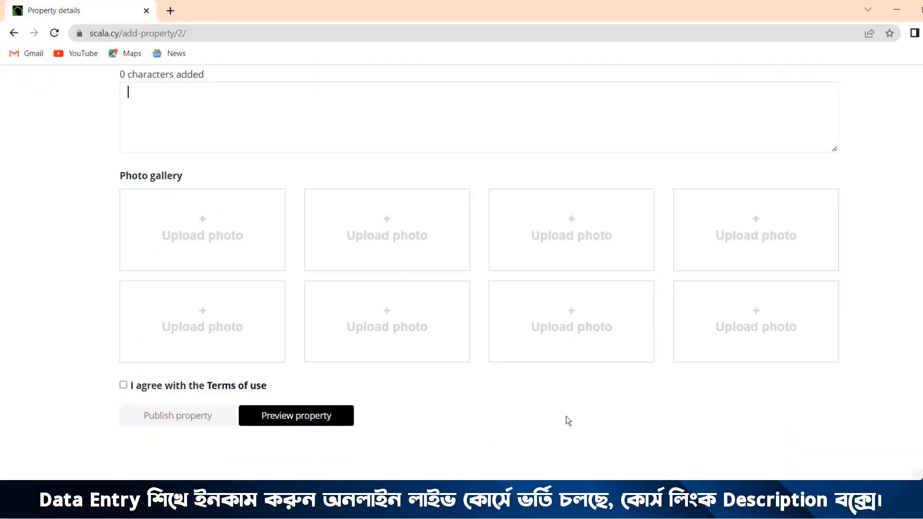
scroll(566, 418, "up", 8)
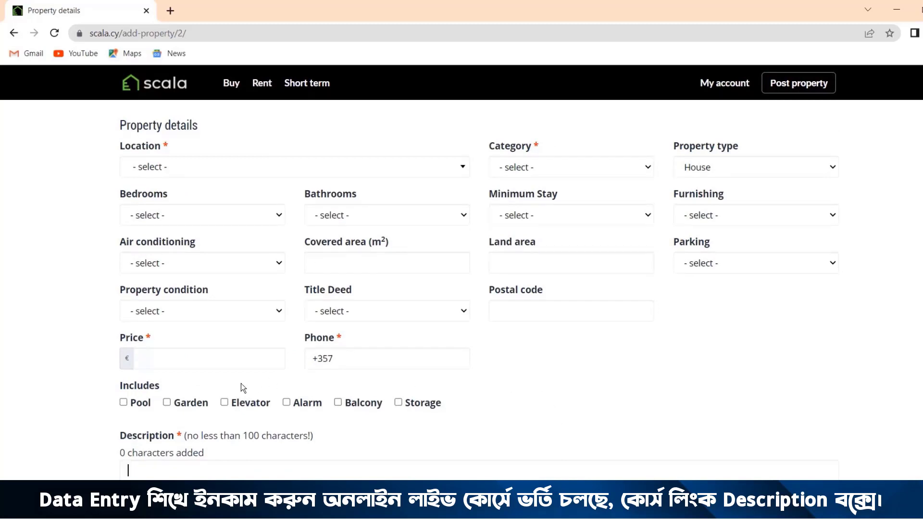
Step: Open the copied arenaproperties.com agent page address, with listings sorted by price, in a new tab
left_click(171, 11)
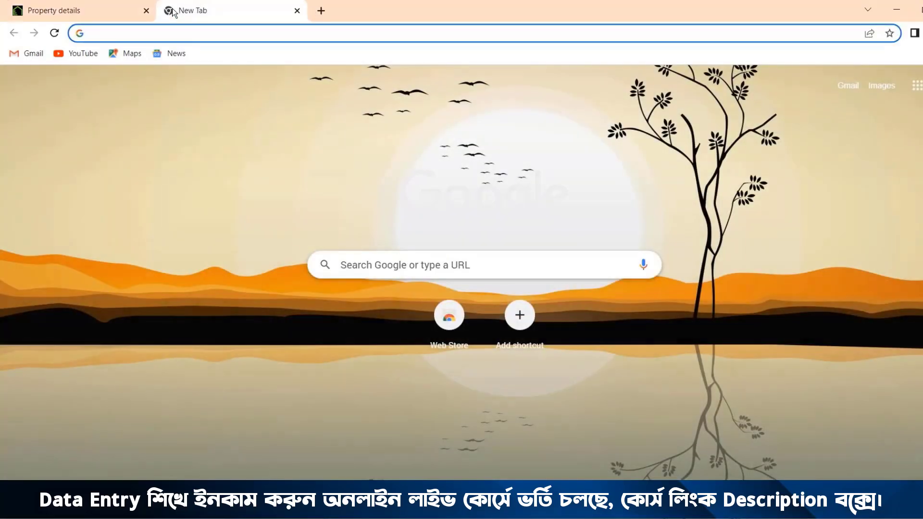
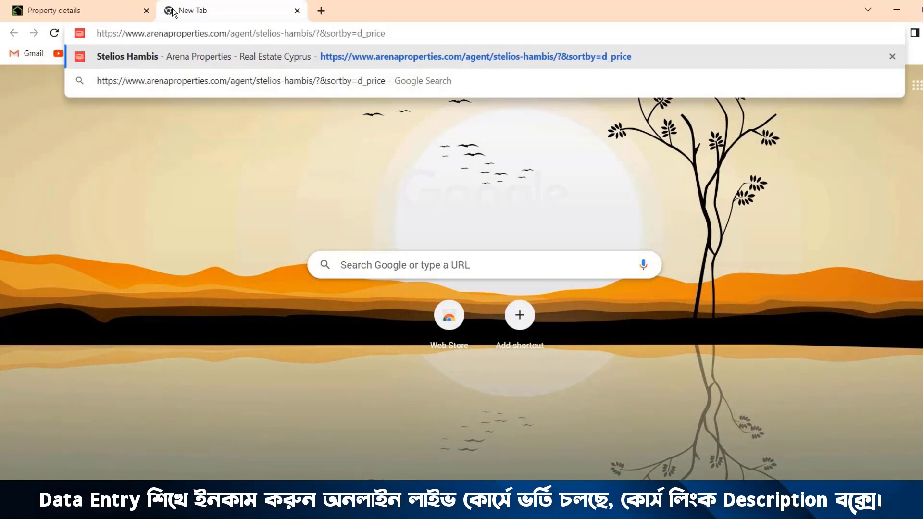
key("Return")
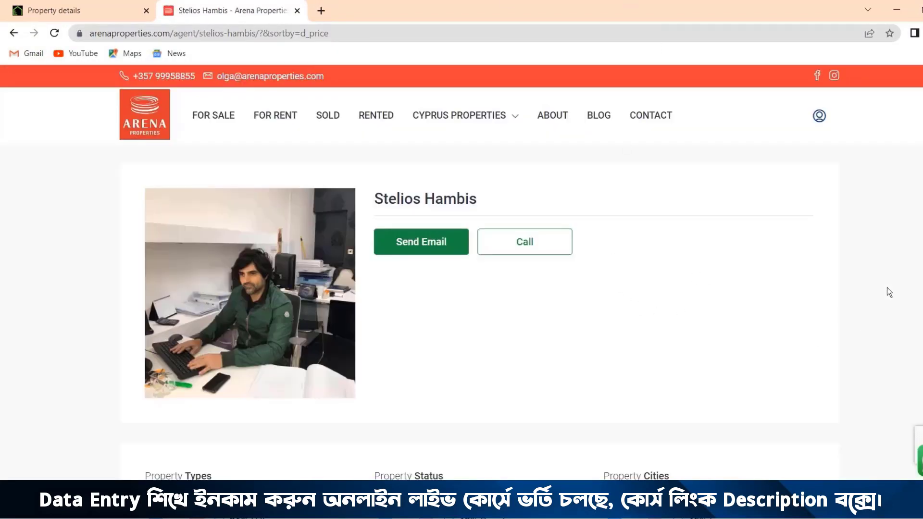
Step: Browse the agent's property listings to choose one to post
scroll(902, 319, "down", 10)
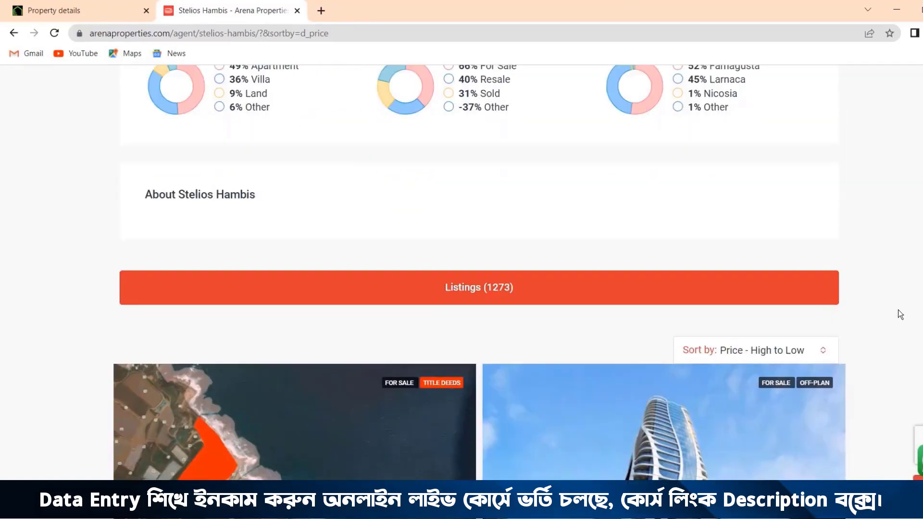
scroll(898, 309, "down", 15)
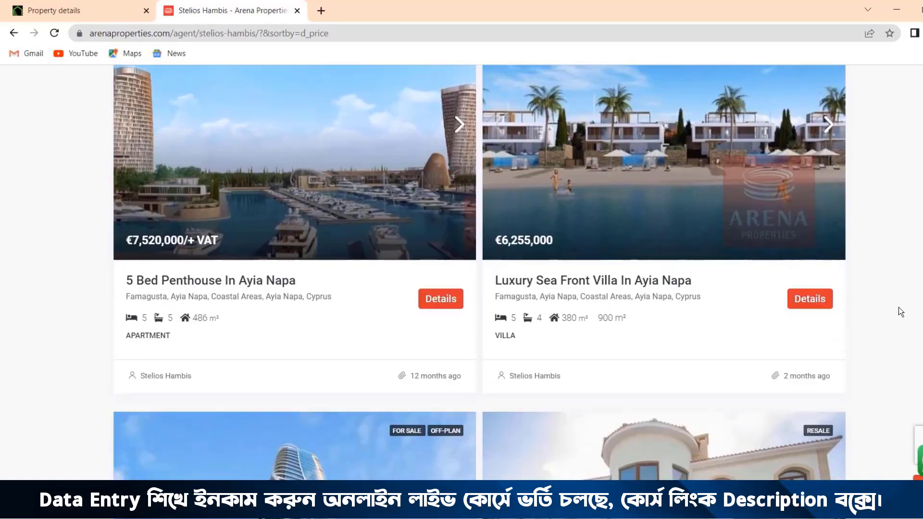
scroll(898, 307, "down", 10)
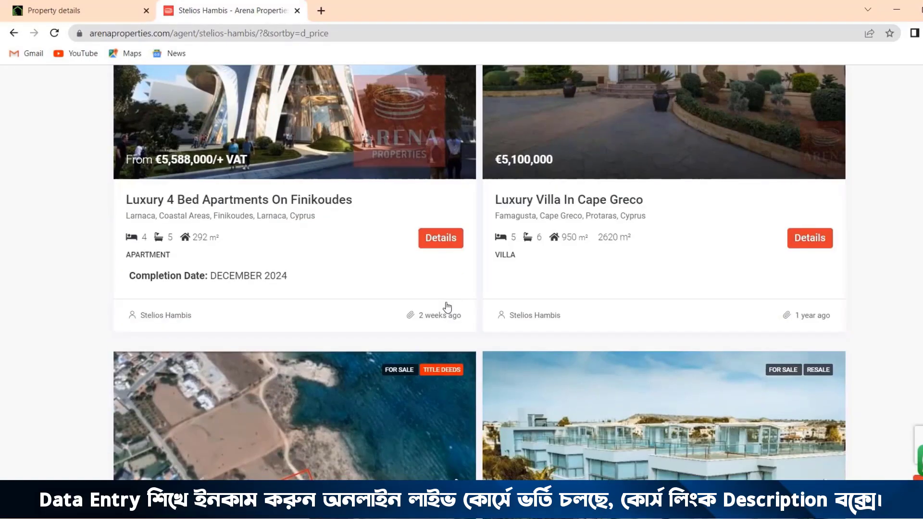
scroll(685, 318, "down", 8)
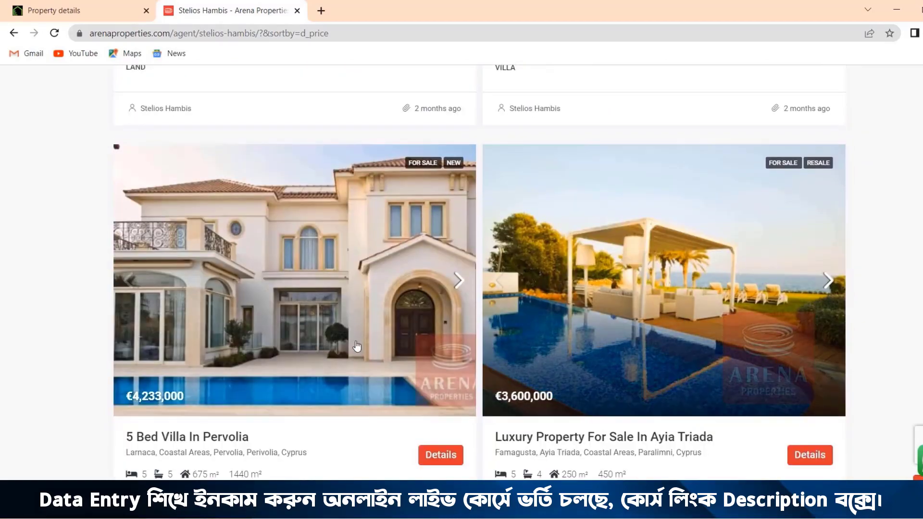
scroll(719, 331, "down", 8)
scroll(719, 331, "up", 11)
scroll(724, 328, "down", 18)
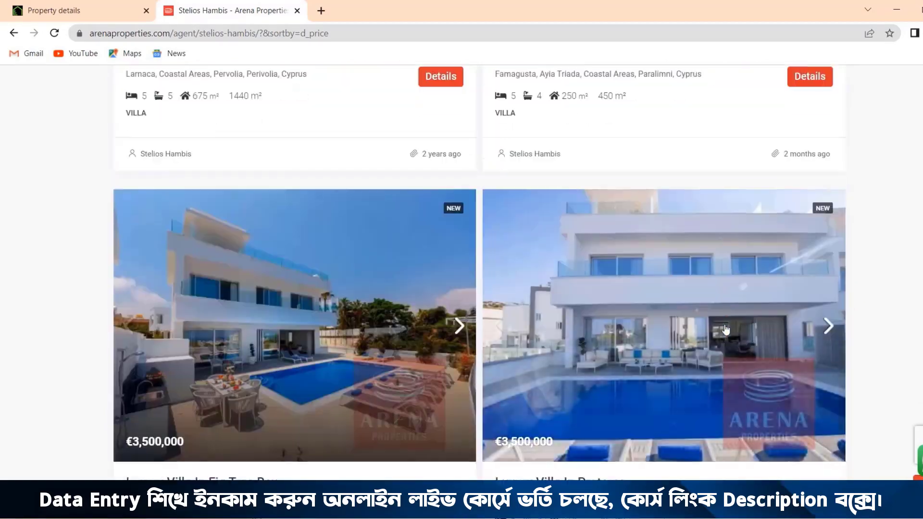
scroll(655, 310, "up", 20)
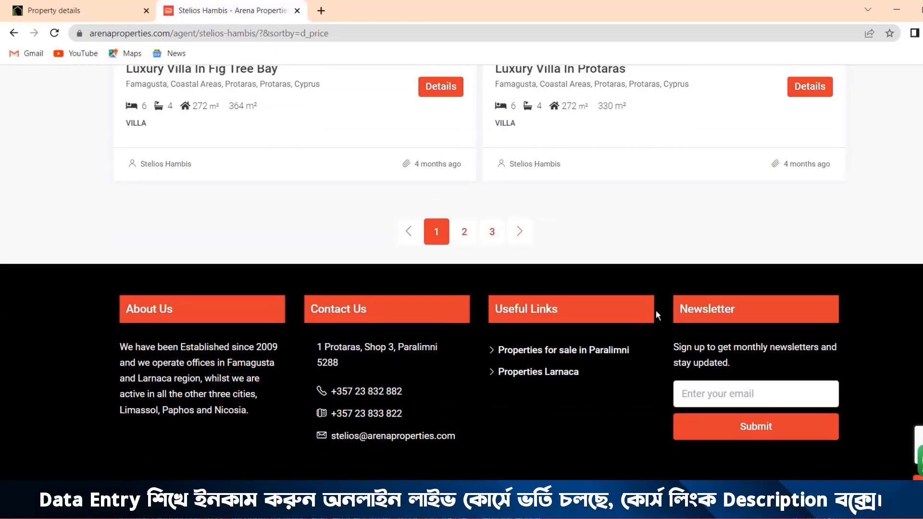
scroll(675, 314, "up", 20)
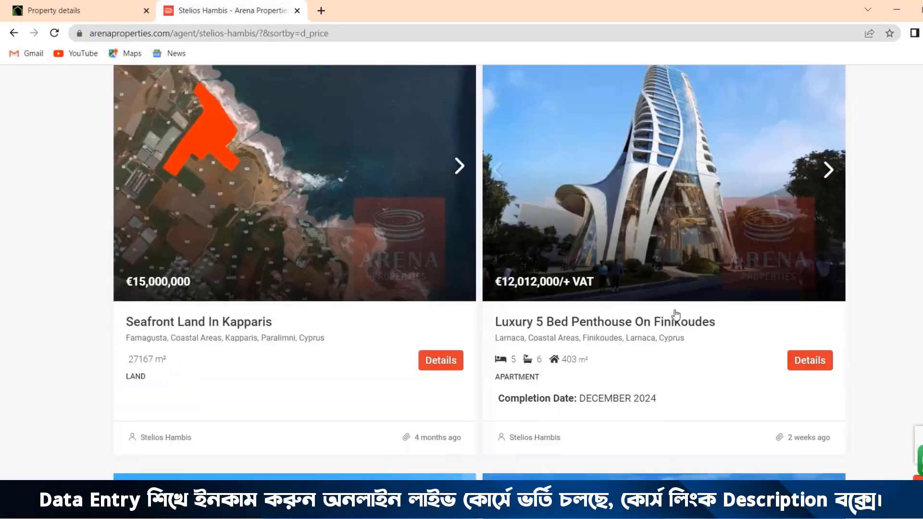
scroll(675, 315, "down", 12)
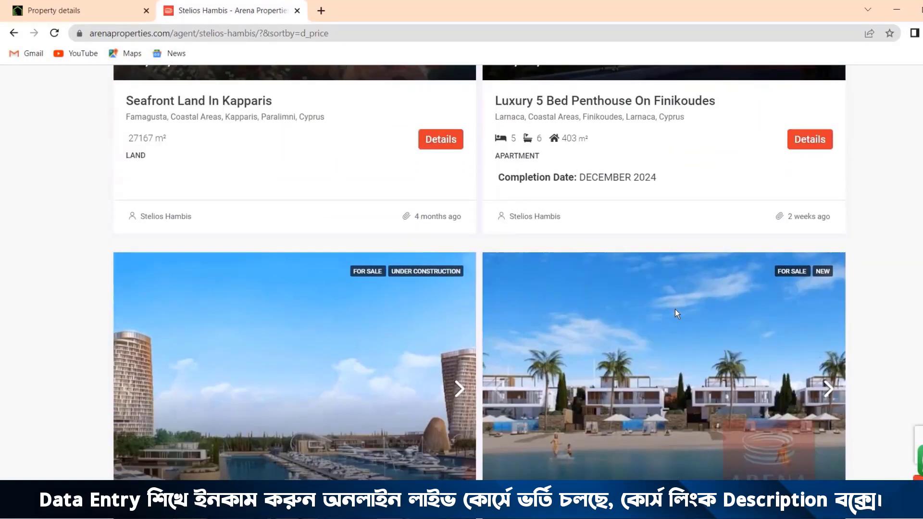
scroll(675, 313, "down", 3)
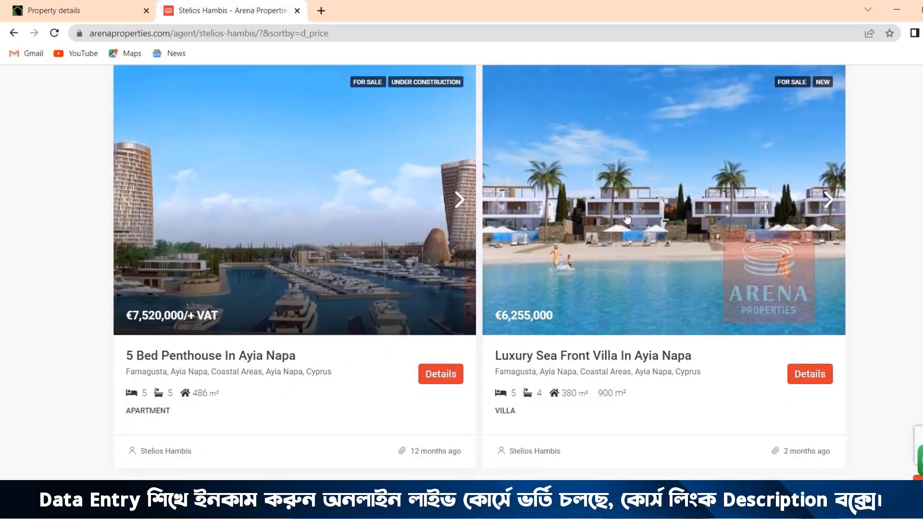
Step: Open the Luxury Sea Front Villa In Ayia Napa listing in its own tab and close the agent page
right_click(576, 215)
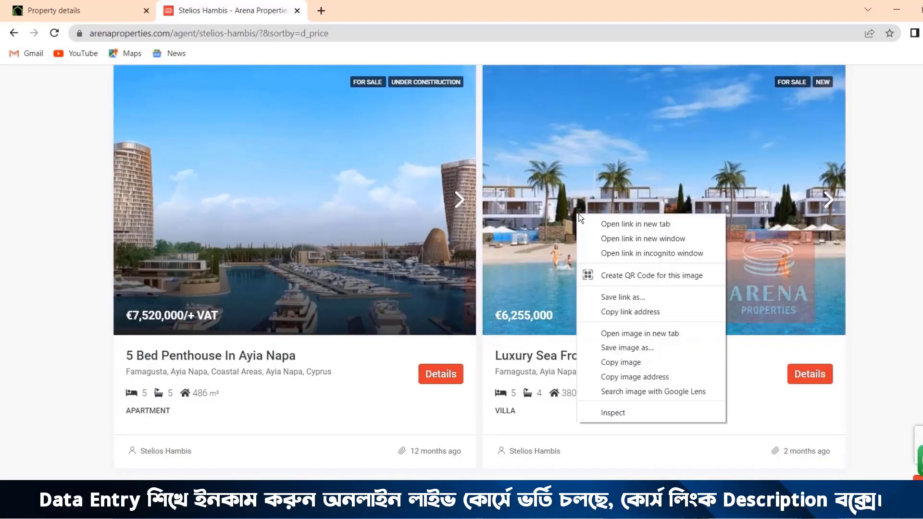
left_click(610, 226)
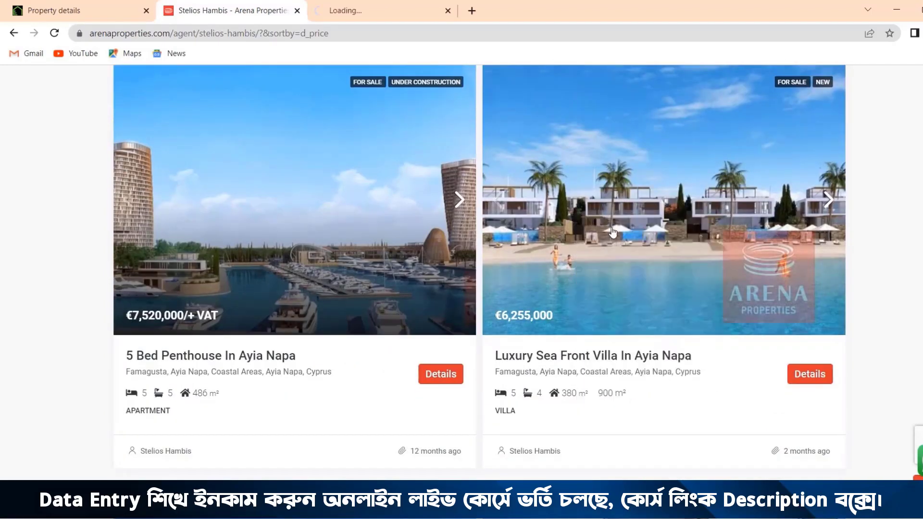
left_click(315, 10)
left_click(297, 12)
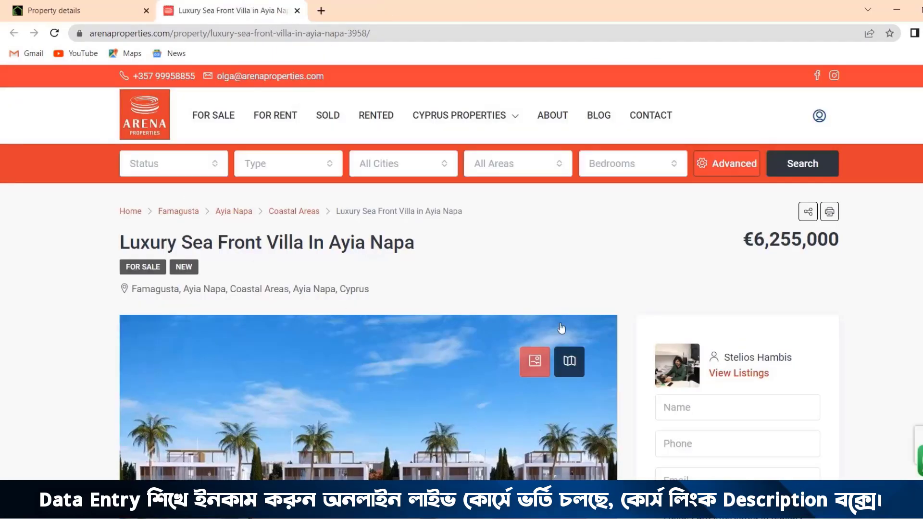
Step: Copy the listing title "Luxury Sea Front Villa In Ayia Napa" into the Scala form's description, followed by two line breaks
left_click_drag(121, 243, 448, 250)
key("ctrl+c")
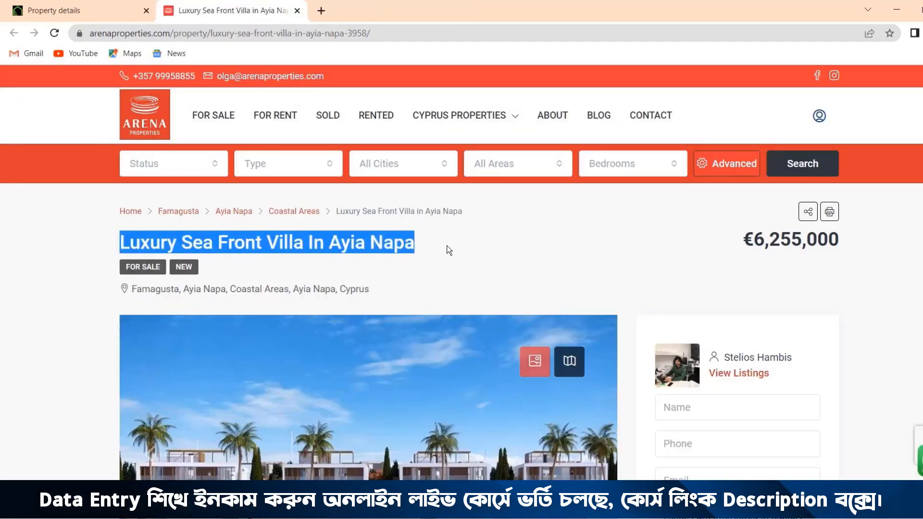
left_click(67, 11)
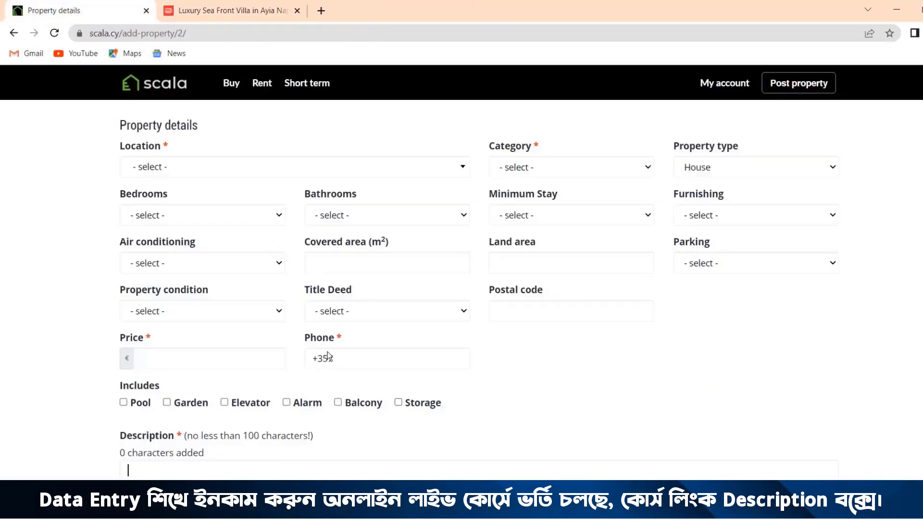
scroll(215, 351, "down", 3)
left_click(146, 347)
key("ctrl+v")
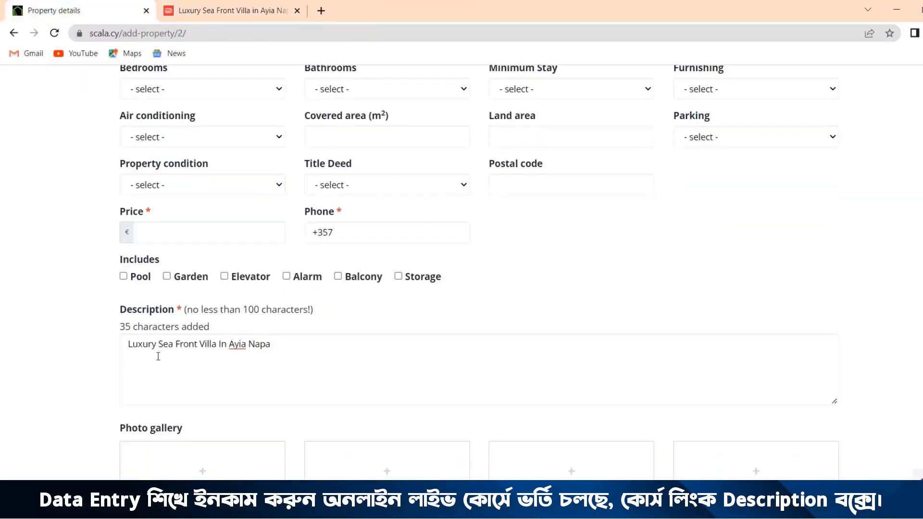
key("Return")
key("Return")
Step: Review the empty fields of the Scala property form and browse the photo gallery of the Arena Properties villa listing
scroll(248, 363, "up", 1)
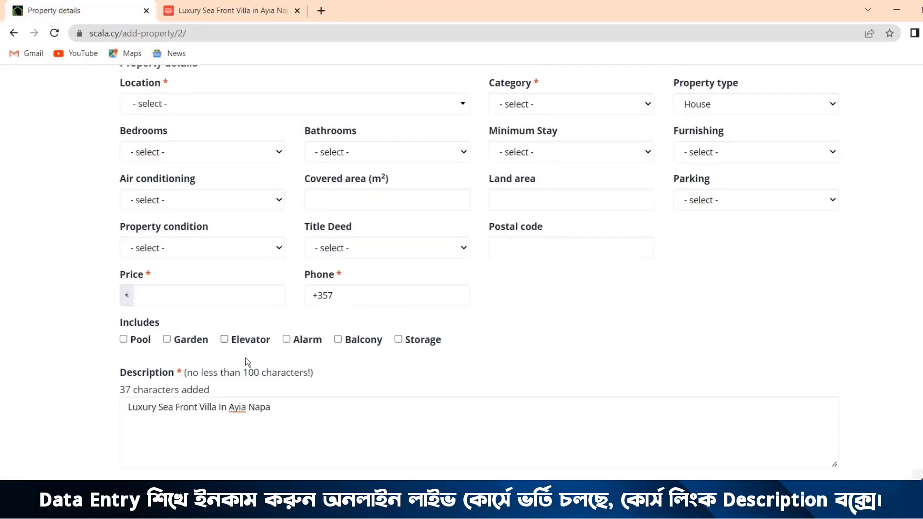
scroll(230, 276, "up", 1)
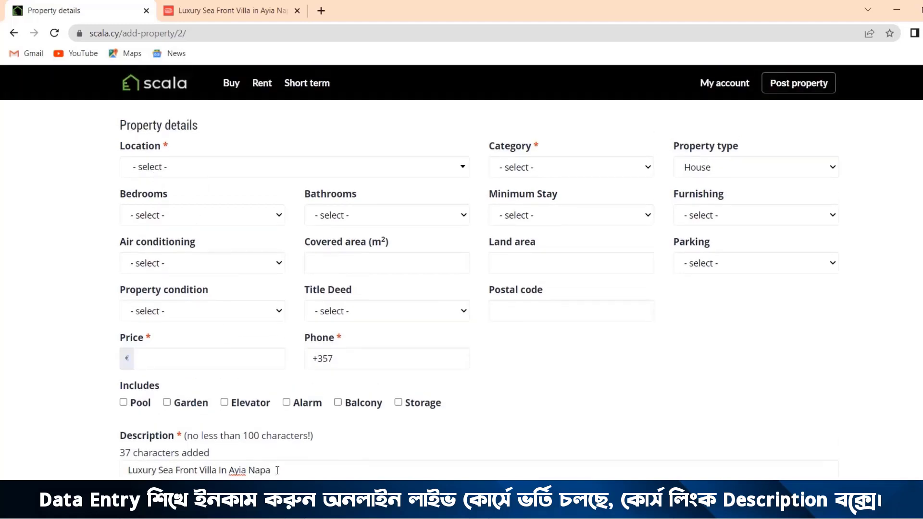
left_click_drag(277, 470, 220, 470)
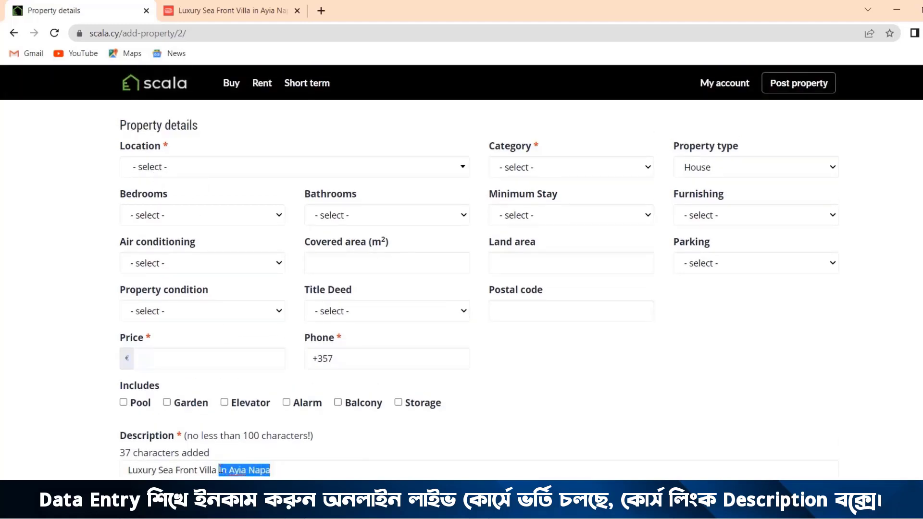
left_click(226, 11)
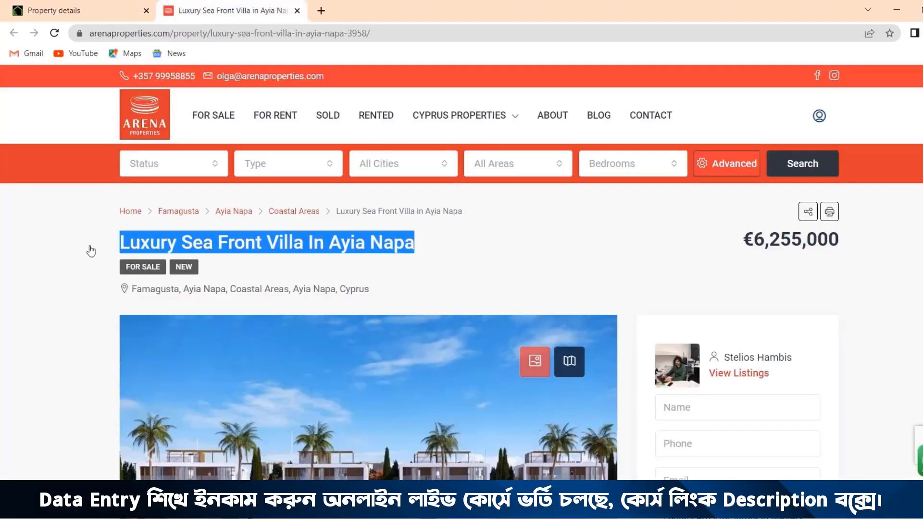
scroll(469, 289, "down", 1)
scroll(469, 289, "down", 3)
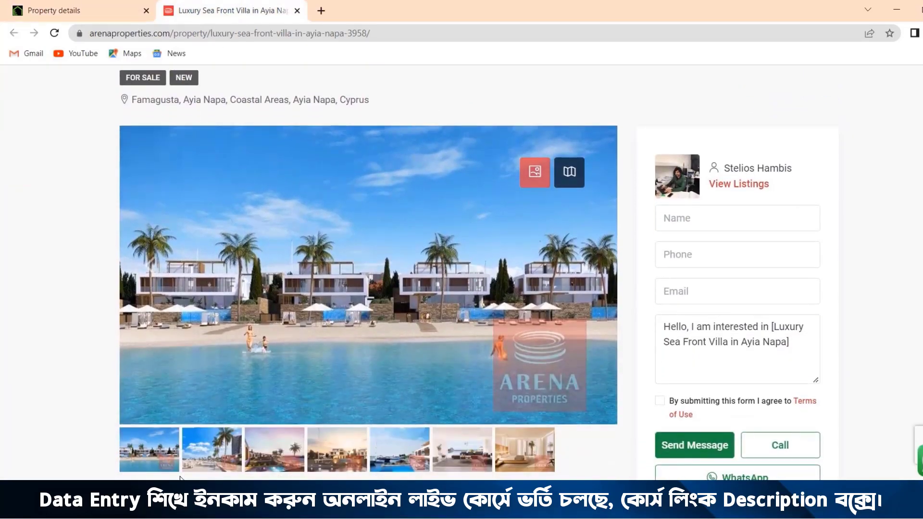
left_click(215, 461)
left_click(275, 461)
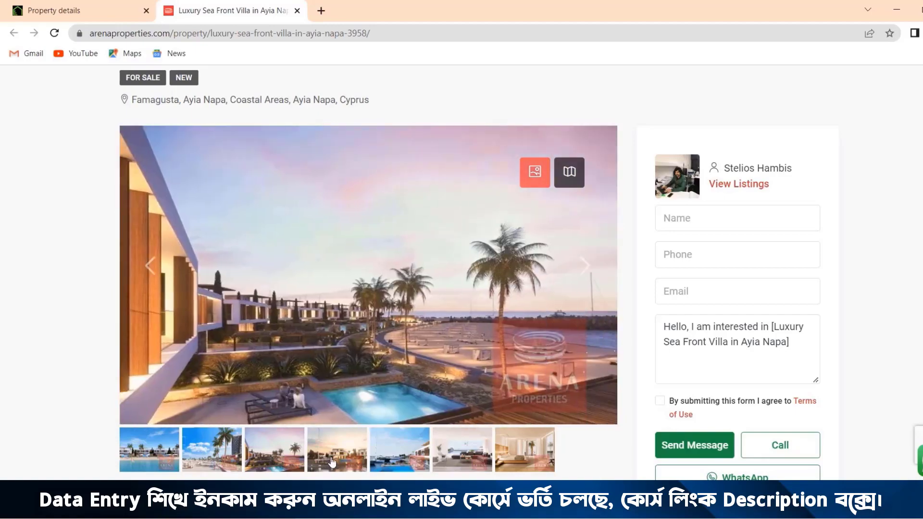
left_click(332, 462)
left_click(405, 464)
Step: Save the listing's first gallery photo as 1 in a new Desktop folder named Property1
left_click(165, 464)
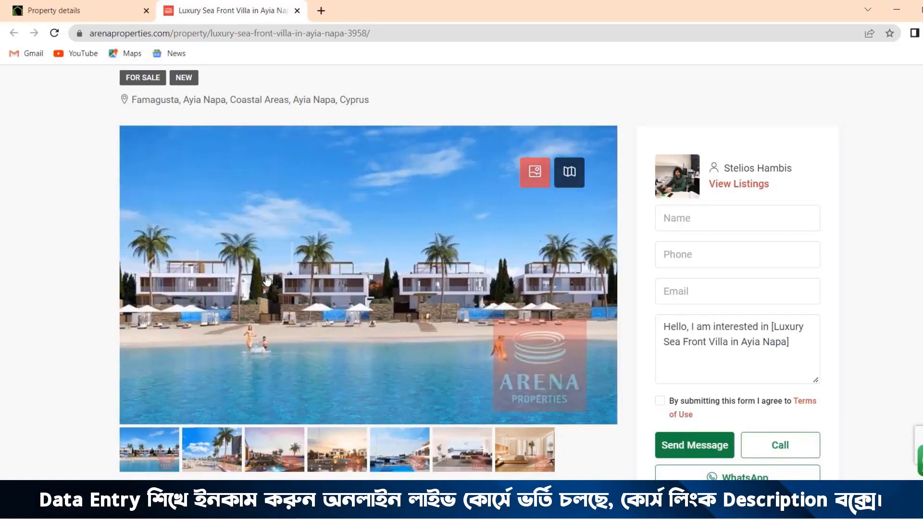
right_click(297, 255)
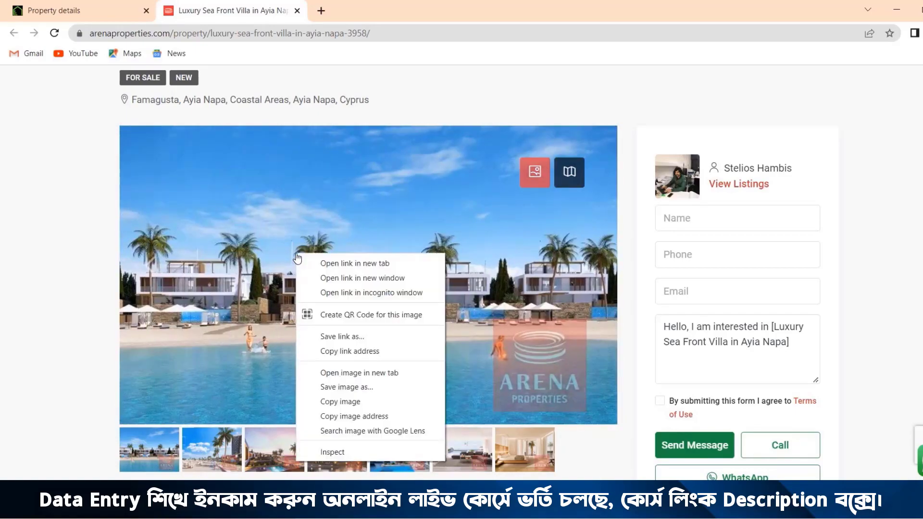
left_click(344, 387)
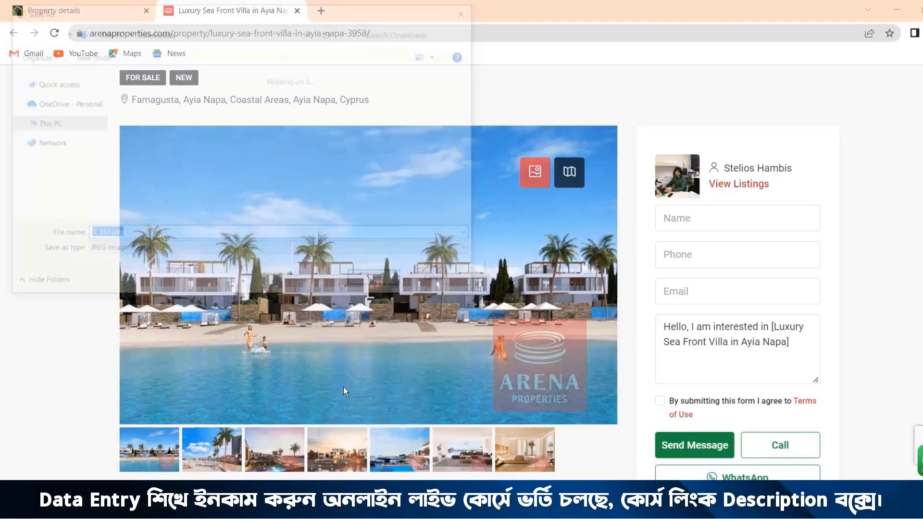
left_click(59, 112)
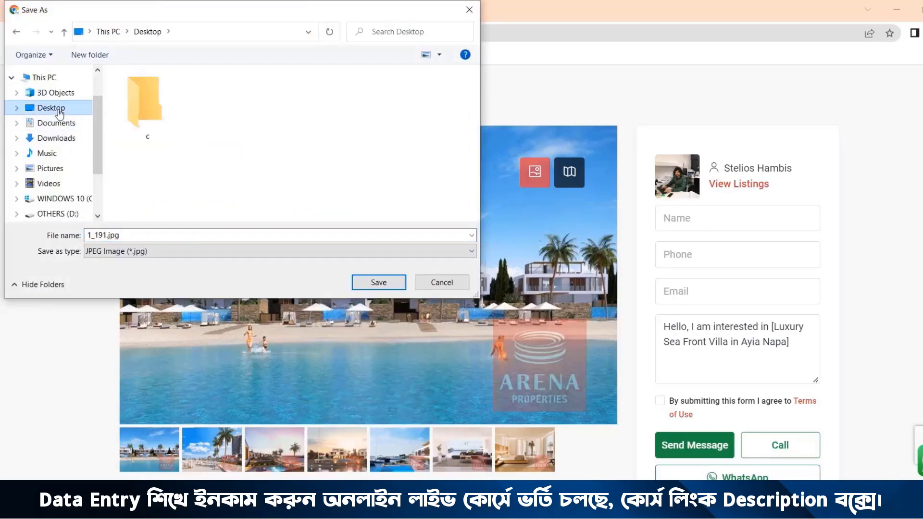
left_click(89, 56)
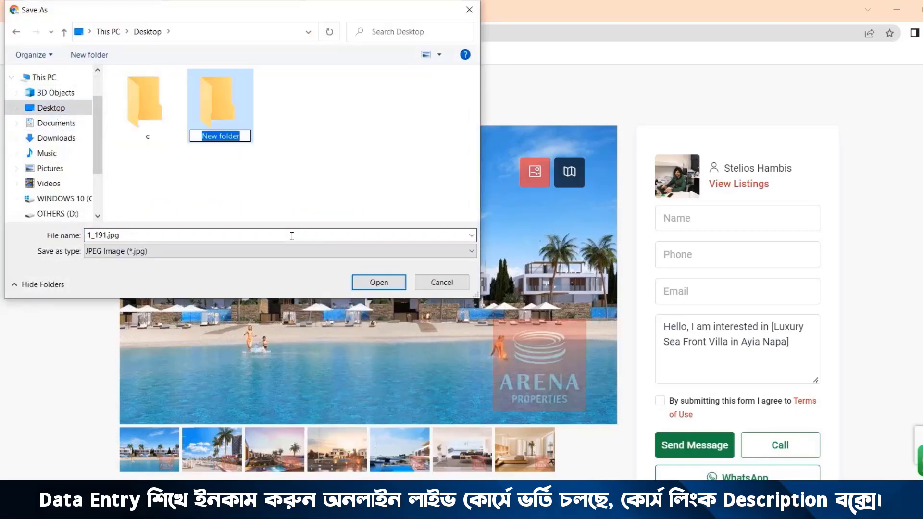
type("Property1")
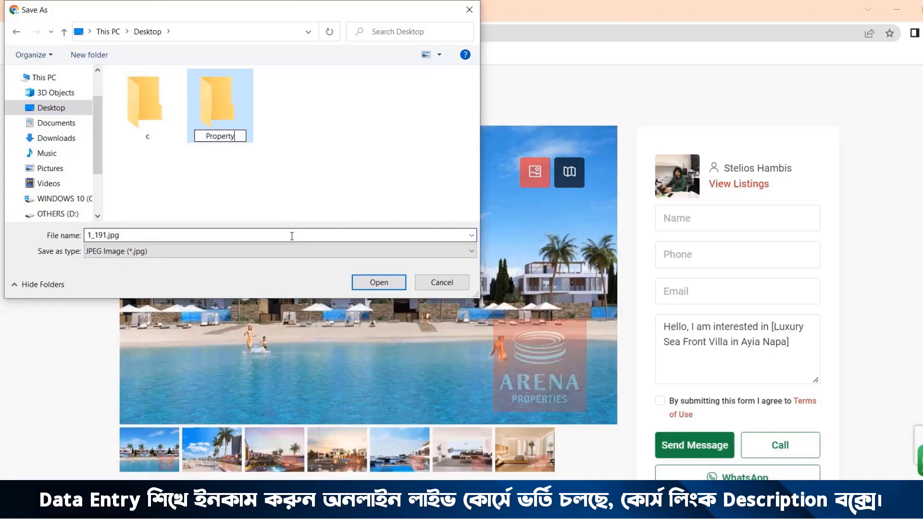
key("Return")
key("Return")
type("1")
key("Return")
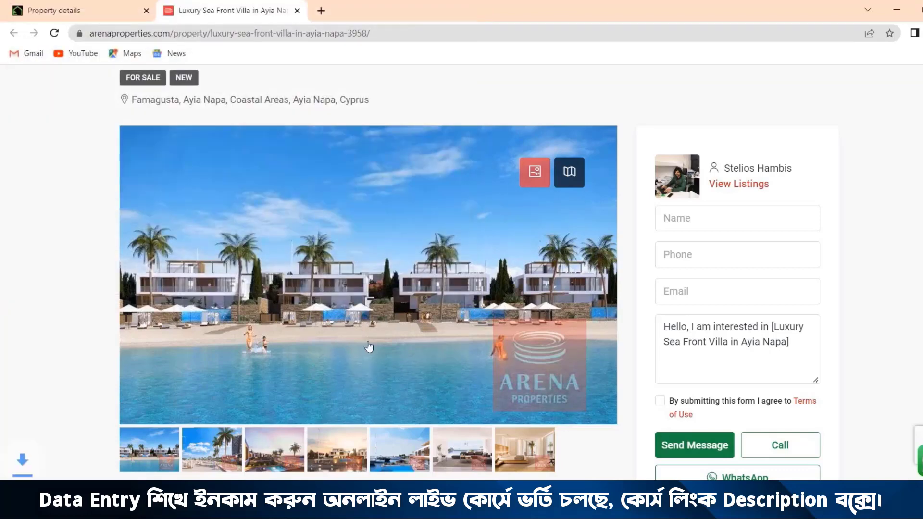
Step: Save the second gallery photo, the beach promenade view, as 2 in the Property1 folder
left_click(208, 450)
right_click(263, 258)
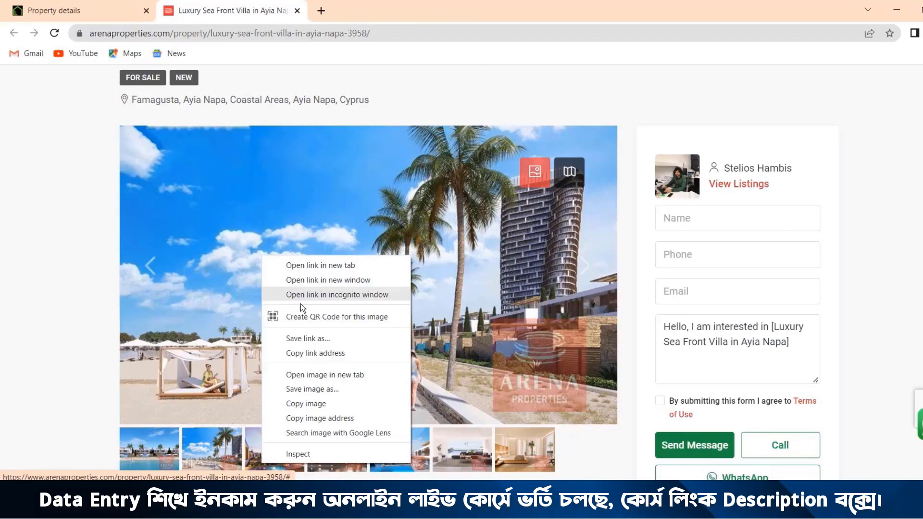
left_click(313, 386)
type("2")
key("Return")
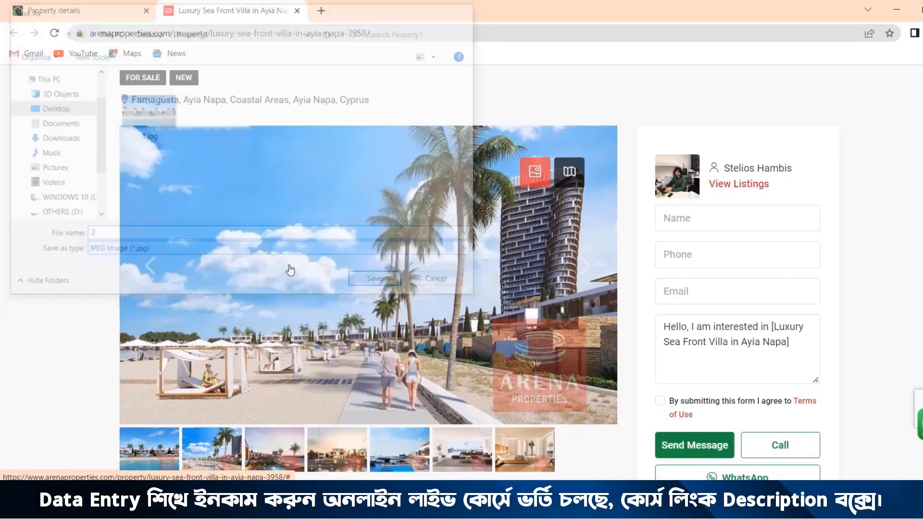
Step: Save the third gallery photo, the sunset terrace with pool, as 3 in the Property1 folder
left_click(272, 440)
right_click(268, 247)
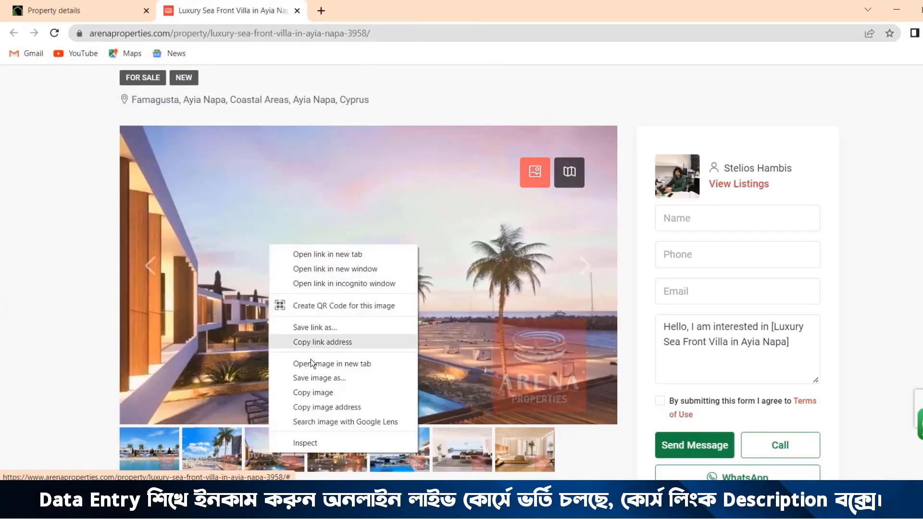
left_click(315, 381)
type("3")
key("Return")
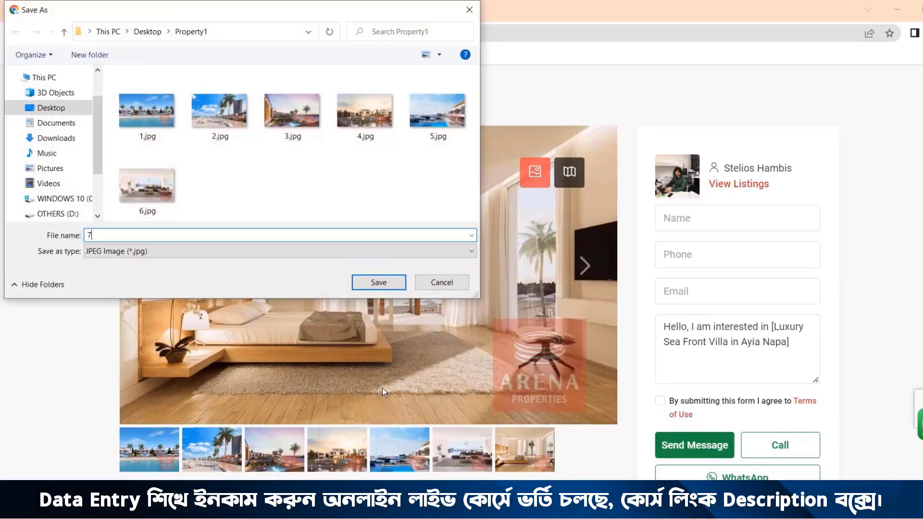
key("Return")
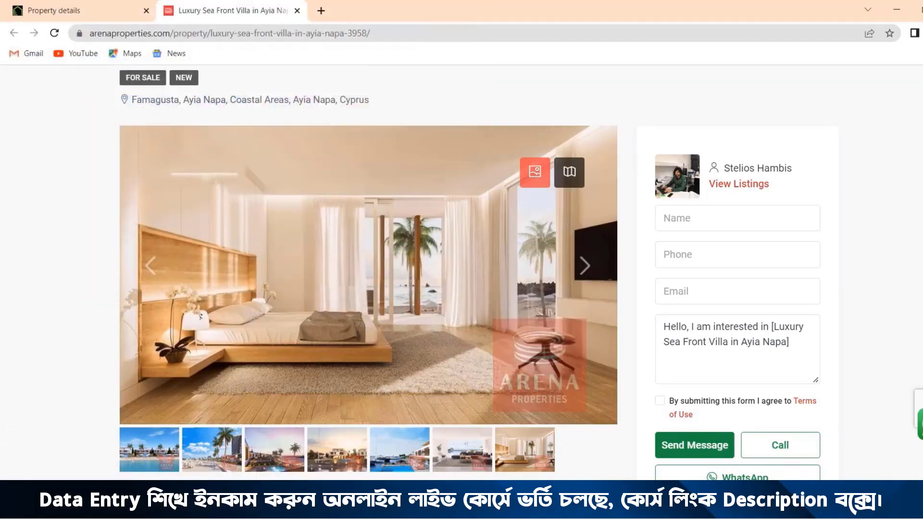
Step: Set the location in the Scala property form to Ayia Napa, Famagusta District
scroll(283, 259, "down", 5)
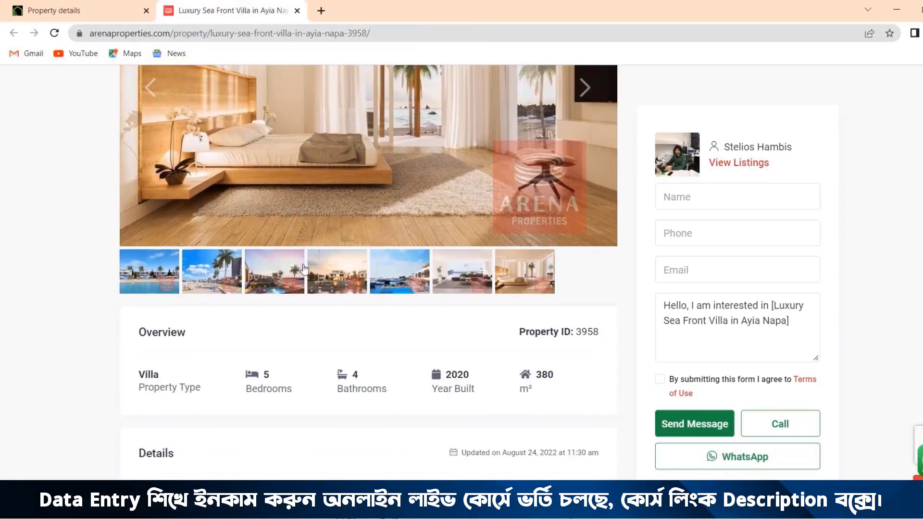
scroll(304, 269, "down", 1)
left_click(78, 10)
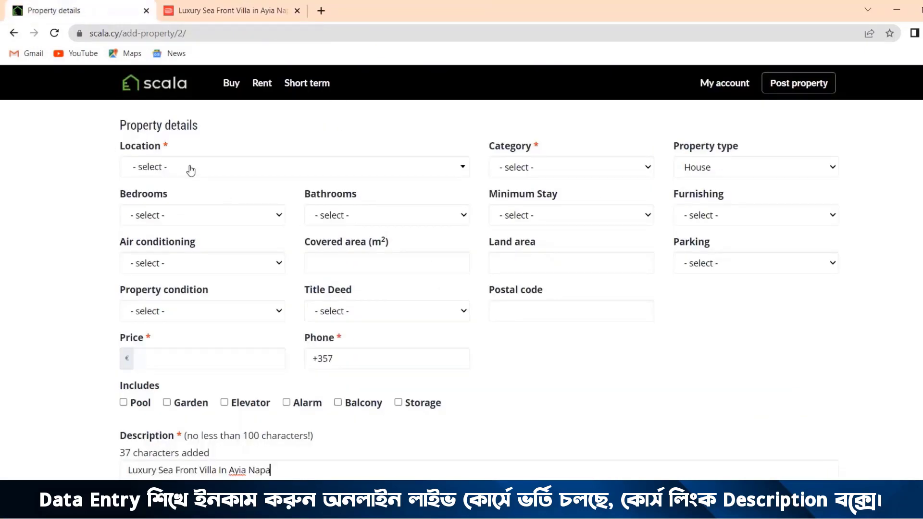
left_click(207, 173)
type("Ayi")
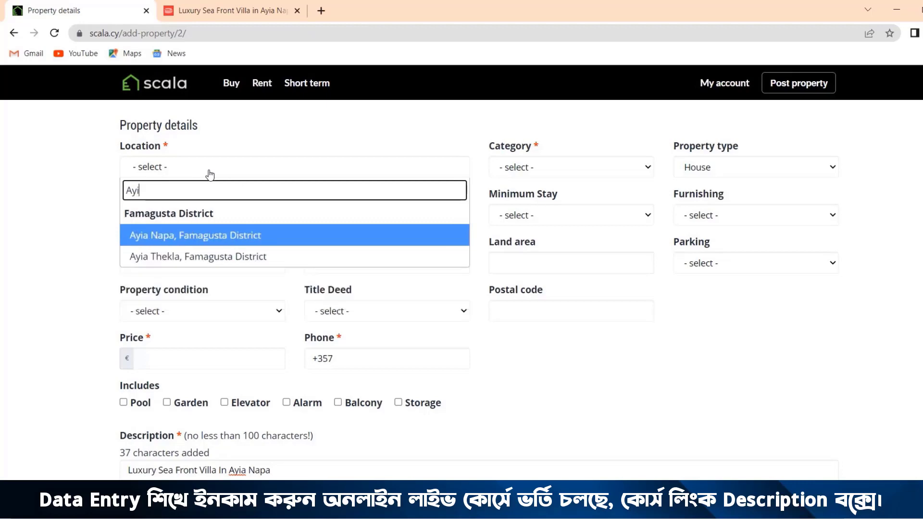
type("a")
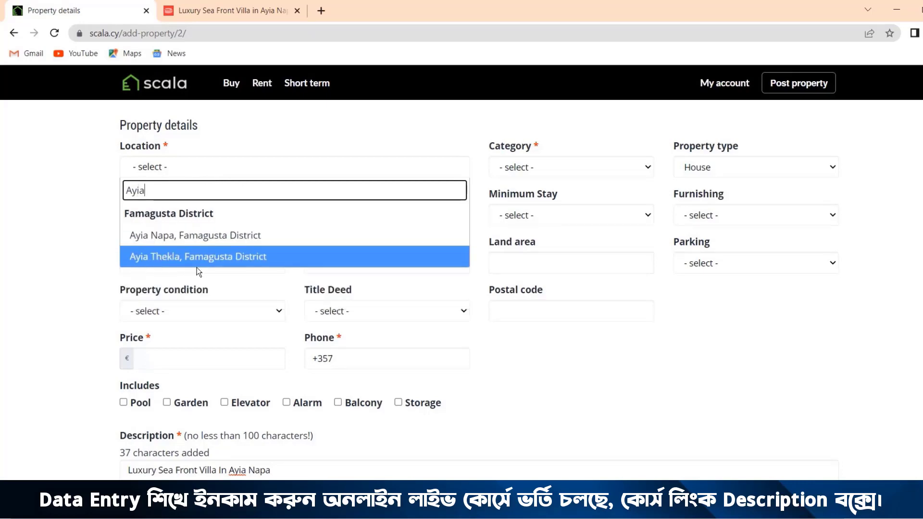
left_click(188, 239)
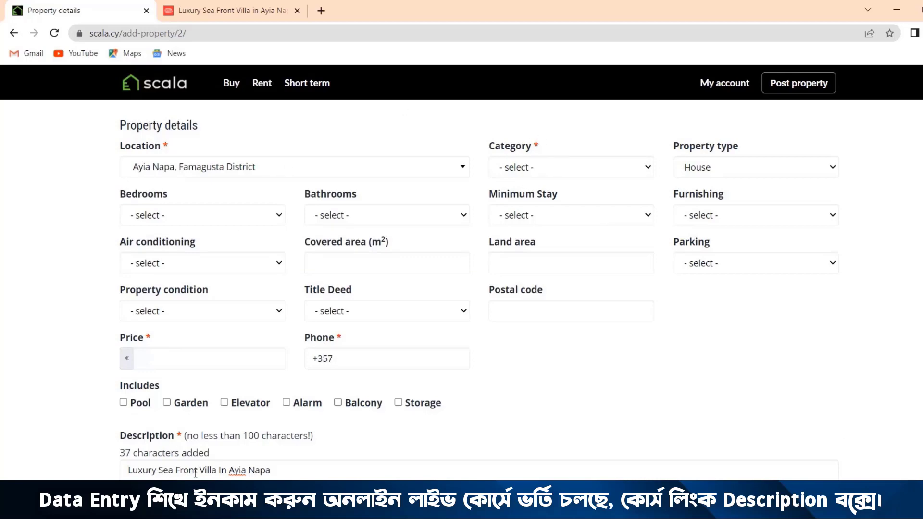
Step: Check the sale status and price on the villa listing and set the Scala form's category to House for sale
left_click_drag(199, 472, 219, 473)
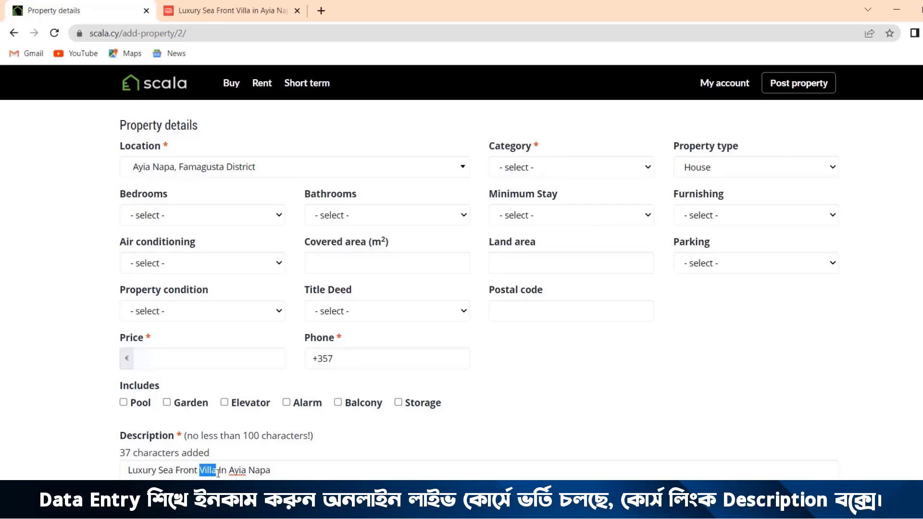
left_click(236, 11)
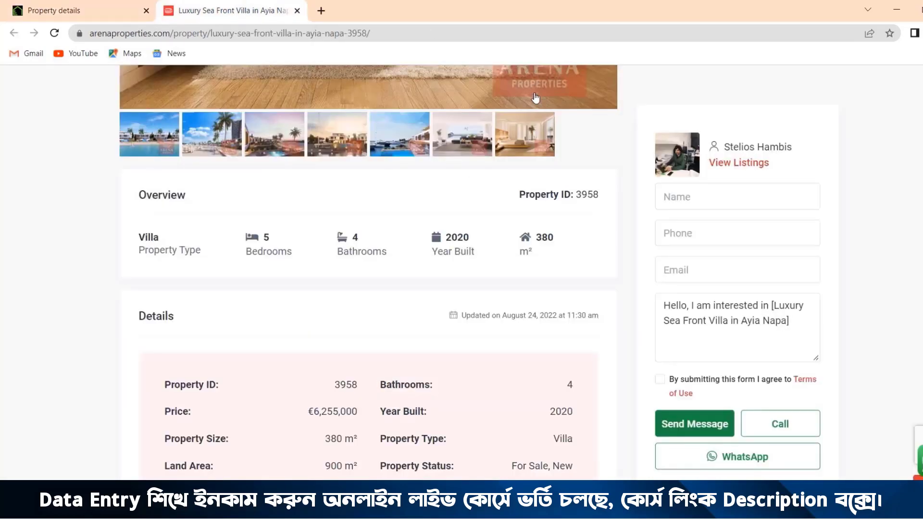
scroll(564, 247, "up", 10)
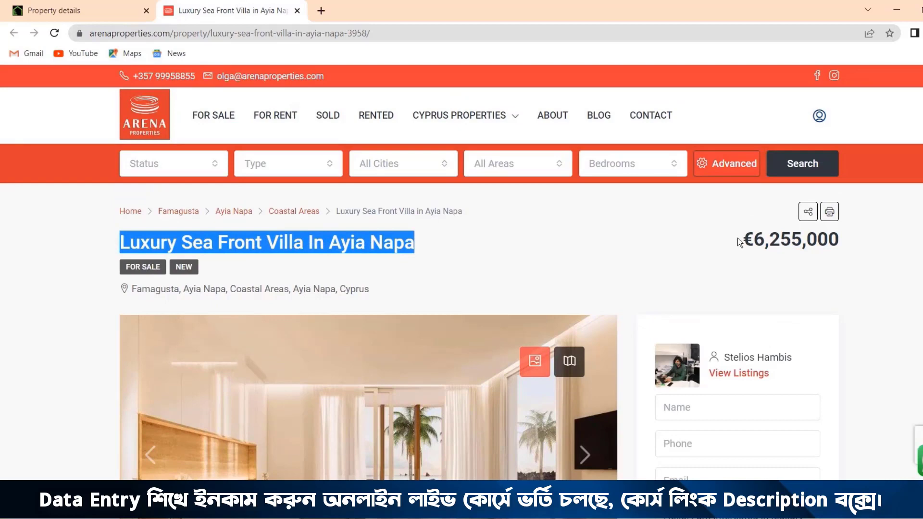
left_click_drag(740, 240, 842, 243)
left_click(862, 243)
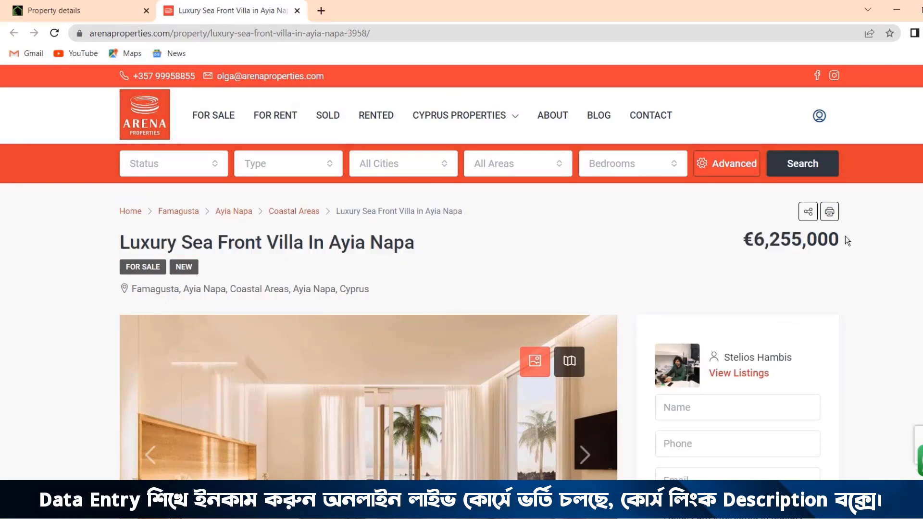
key("ctrl+Tab")
left_click(584, 169)
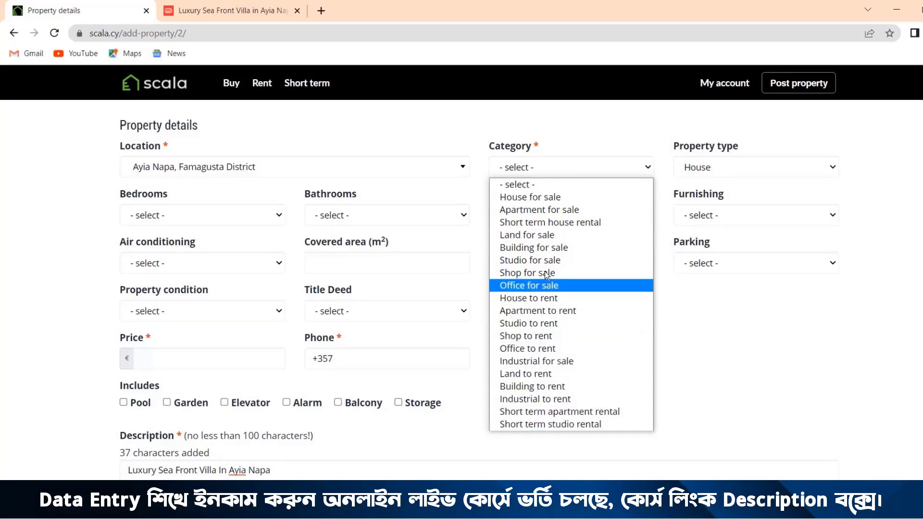
left_click(529, 198)
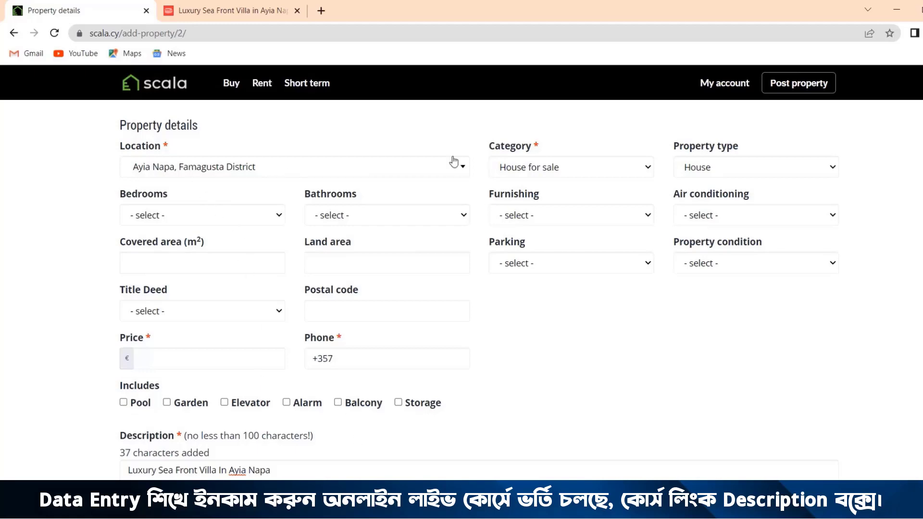
Step: Look up the room counts in the listing's overview and set the Scala form to 5 bedrooms and 4 bathrooms
left_click(234, 12)
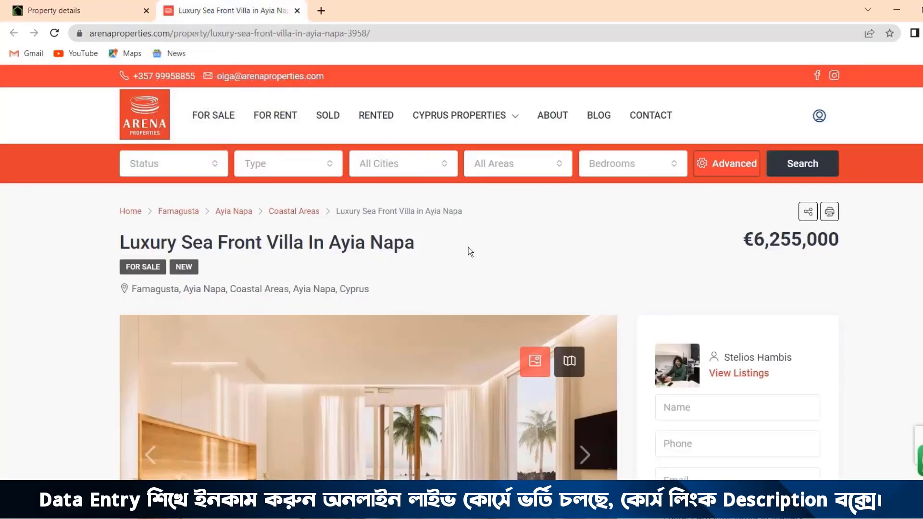
scroll(440, 267, "down", 5)
scroll(440, 272, "down", 5)
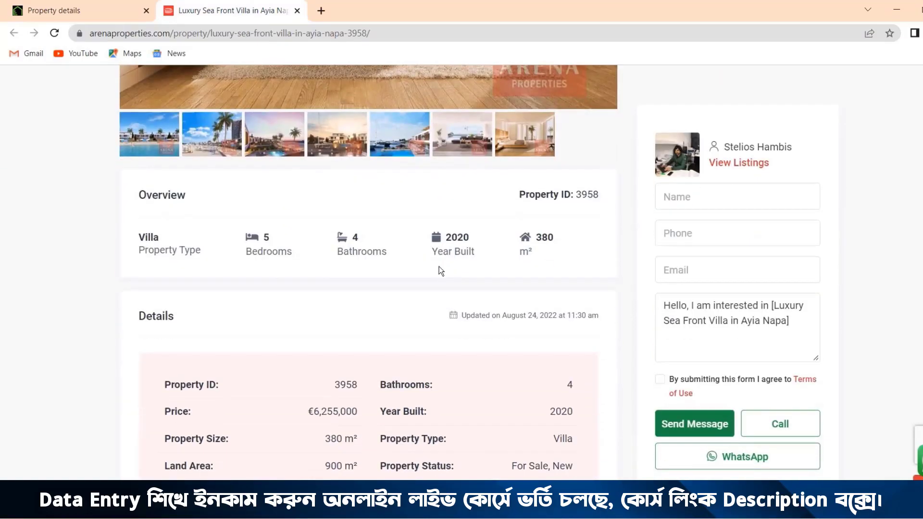
scroll(250, 312, "down", 3)
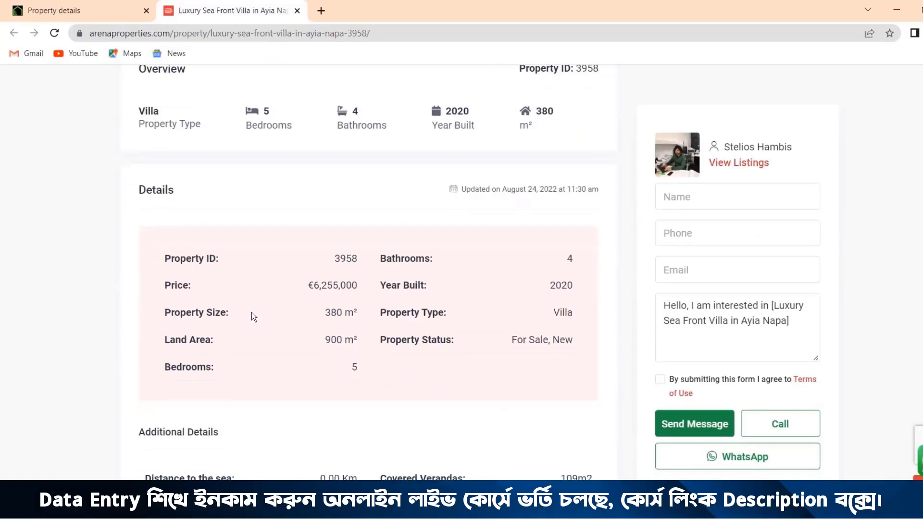
scroll(252, 312, "up", 1)
left_click_drag(251, 188, 387, 191)
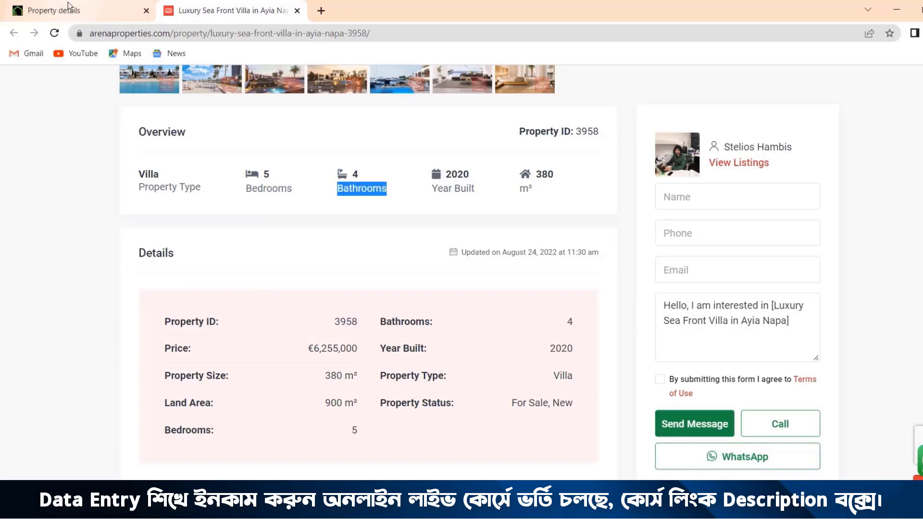
left_click(53, 10)
left_click(176, 215)
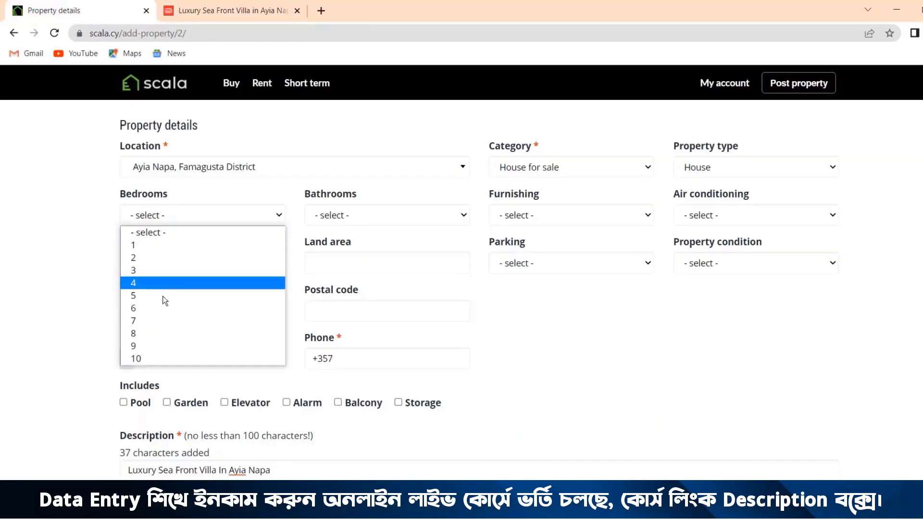
left_click(134, 296)
left_click(347, 218)
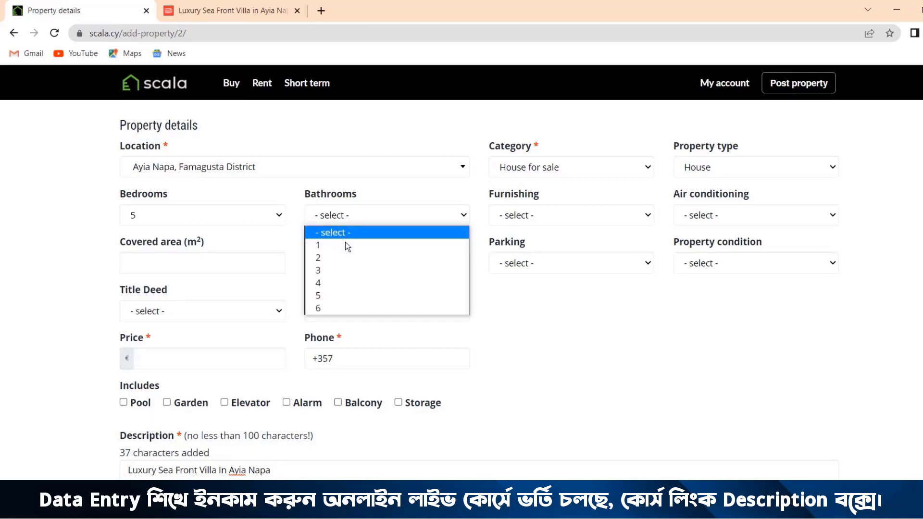
left_click(345, 282)
Step: Copy the price from the Arena listing's details and enter 6,255,000 as the price in the Scala form
left_click(231, 10)
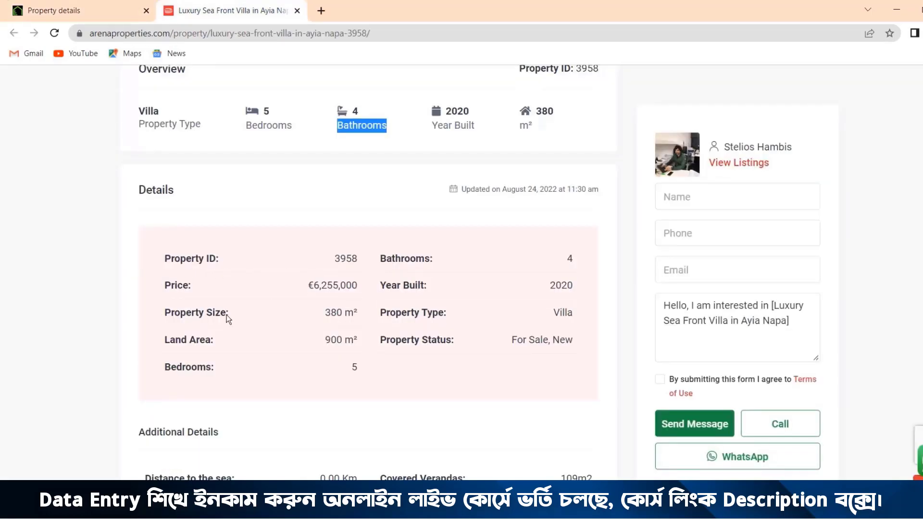
left_click_drag(309, 287, 357, 288)
key("ctrl+c")
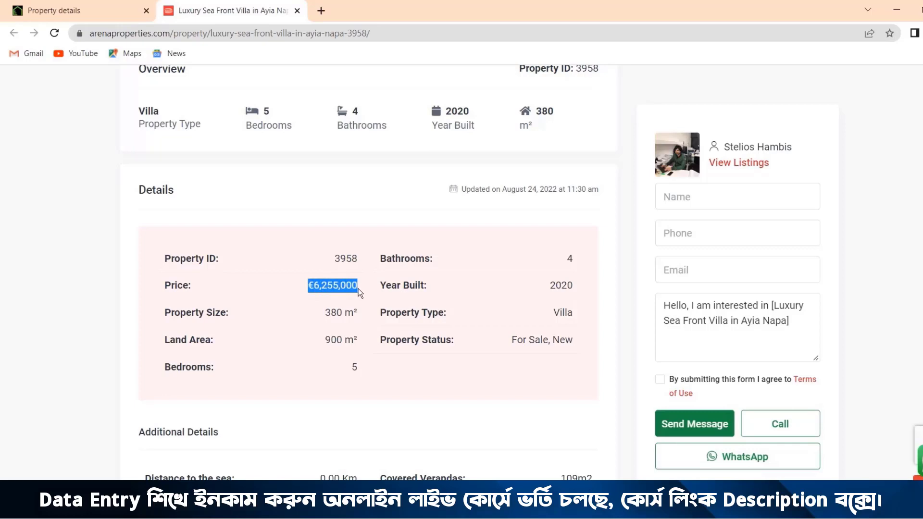
left_click(90, 8)
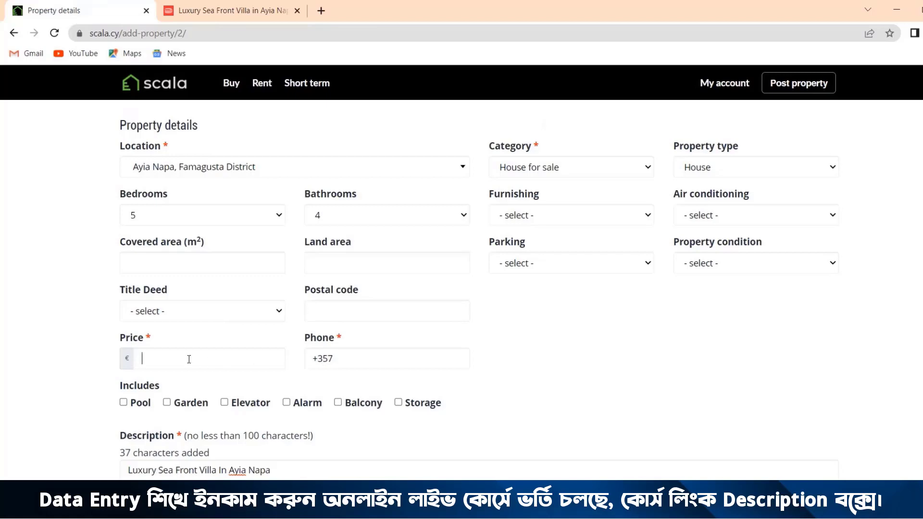
key("ctrl+v")
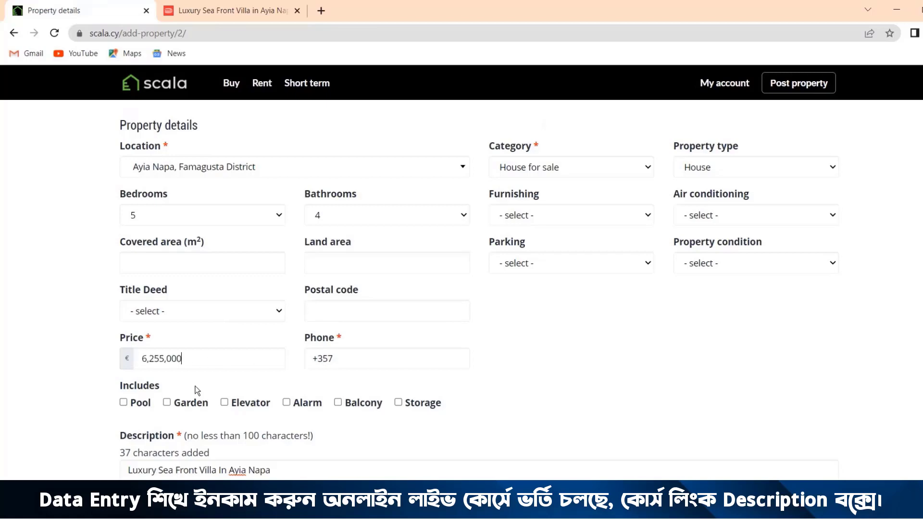
Step: Look up the property size and land area in the listing and set the Scala form's covered area to 380 and land area to 900
left_click(220, 12)
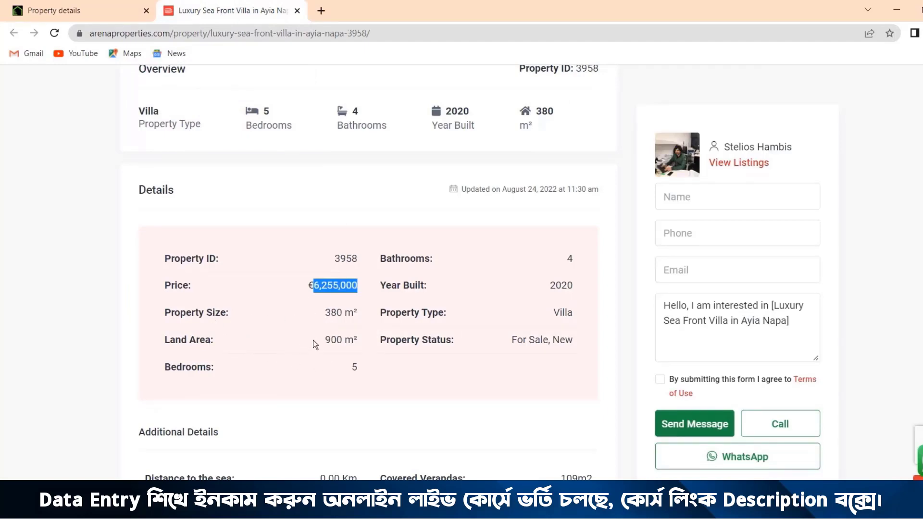
left_click(81, 12)
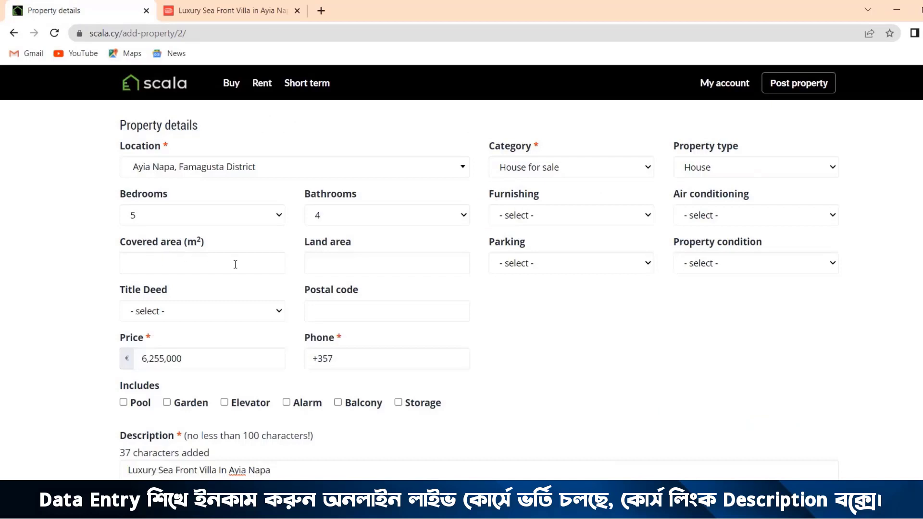
type("380")
left_click(352, 266)
type("900")
Step: Check the property status in the villa listing and set the Scala form's property condition to Brand new
left_click(206, 10)
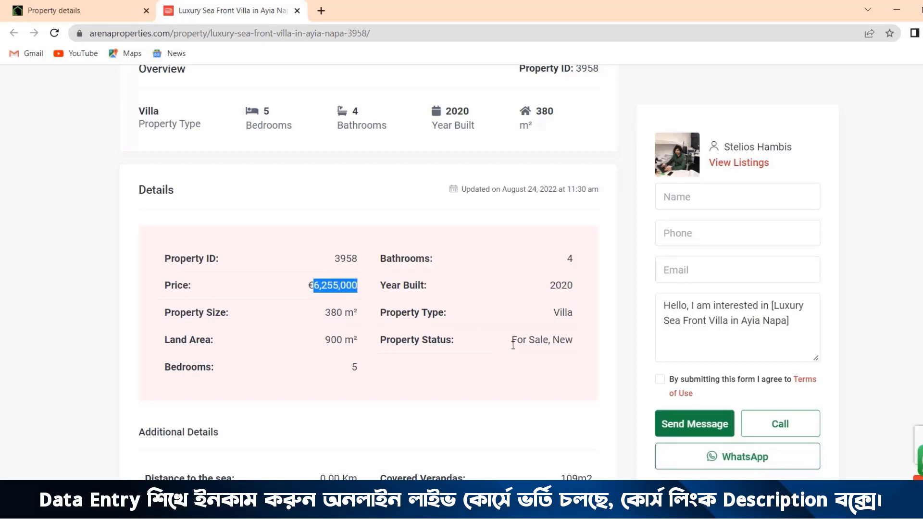
left_click_drag(511, 342, 584, 346)
left_click(114, 7)
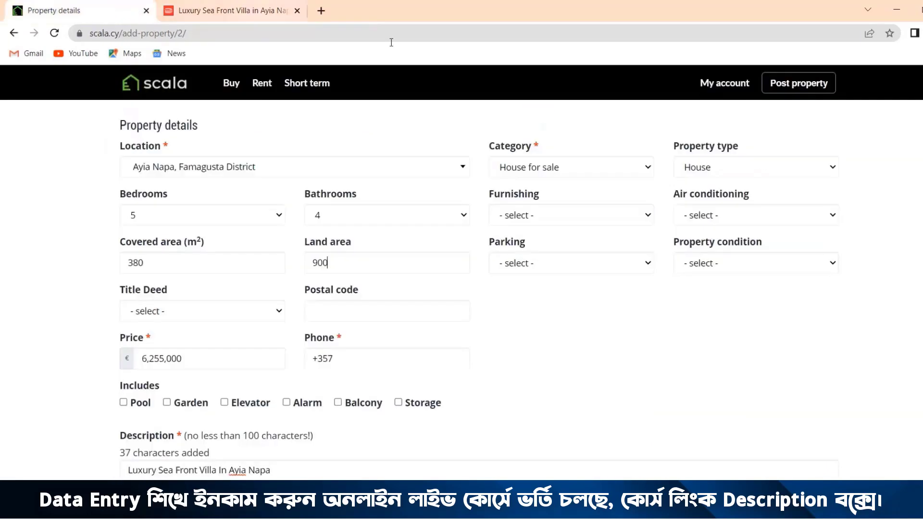
left_click(729, 264)
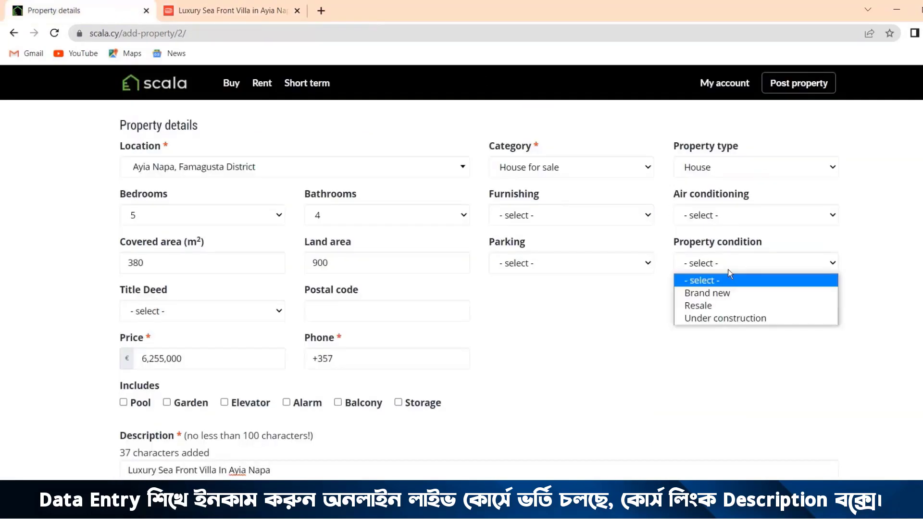
left_click(722, 298)
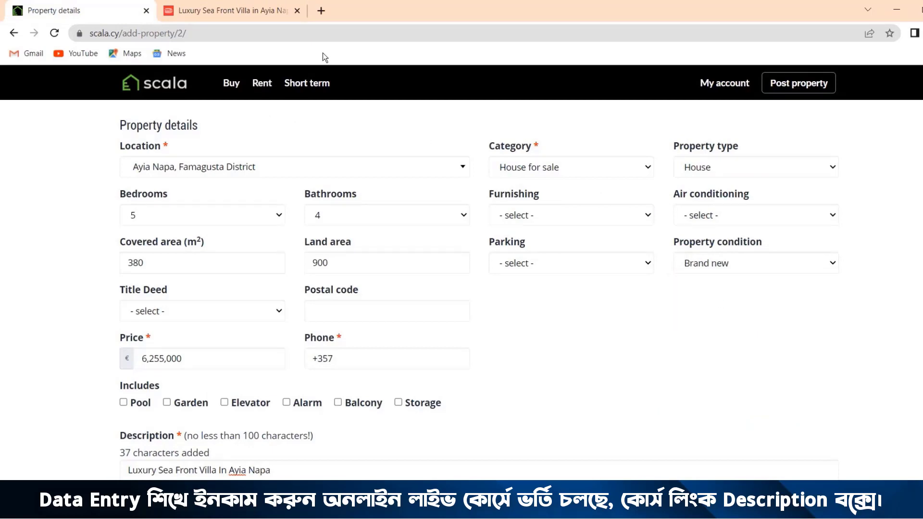
Step: Check the listing's features and set the Scala form's air conditioning to Yes and furnishing to Furnished
left_click(226, 11)
scroll(326, 187, "down", 3)
scroll(326, 187, "down", 3)
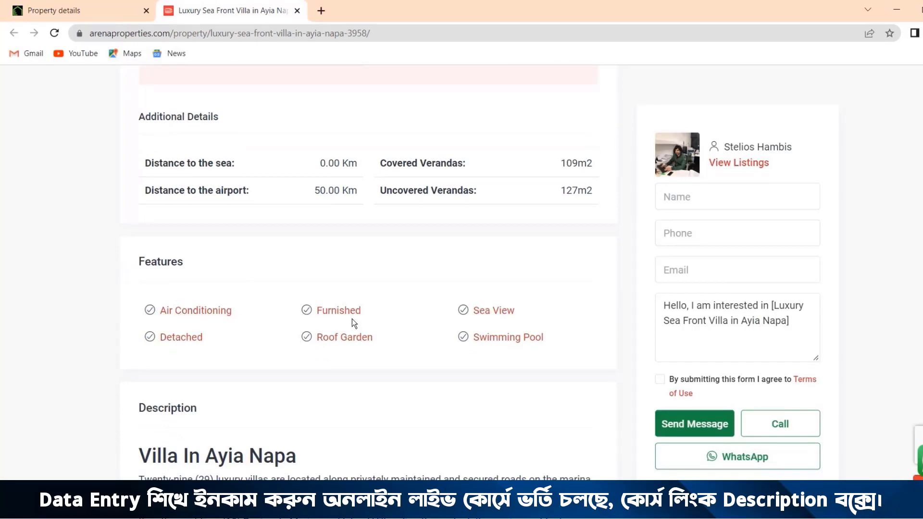
left_click(111, 9)
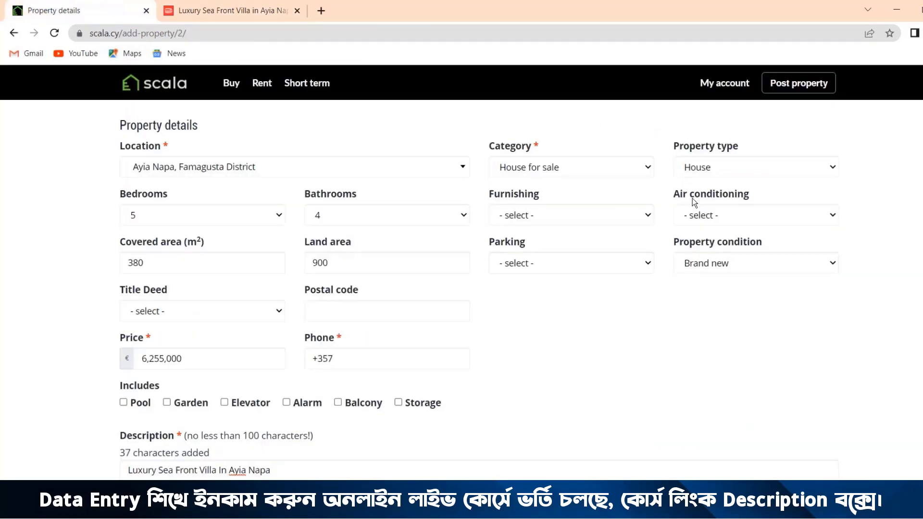
left_click(707, 216)
left_click(706, 244)
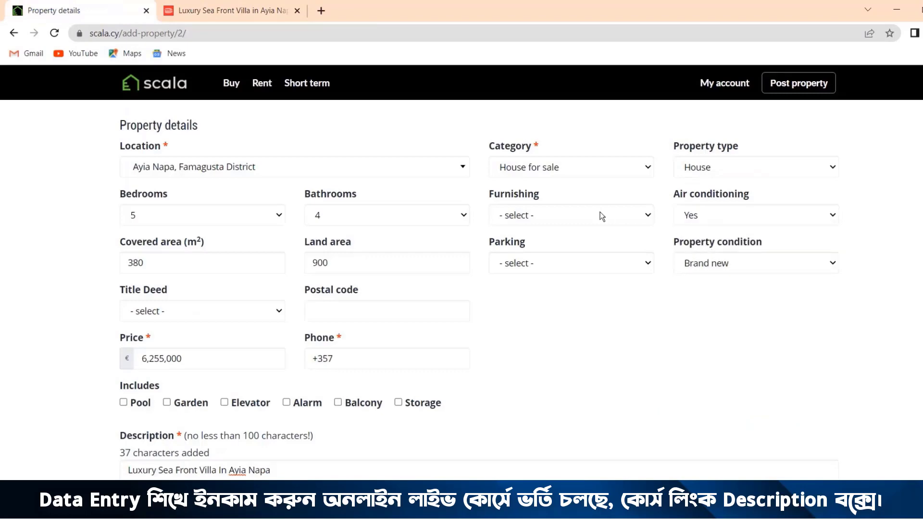
left_click(550, 216)
left_click(528, 245)
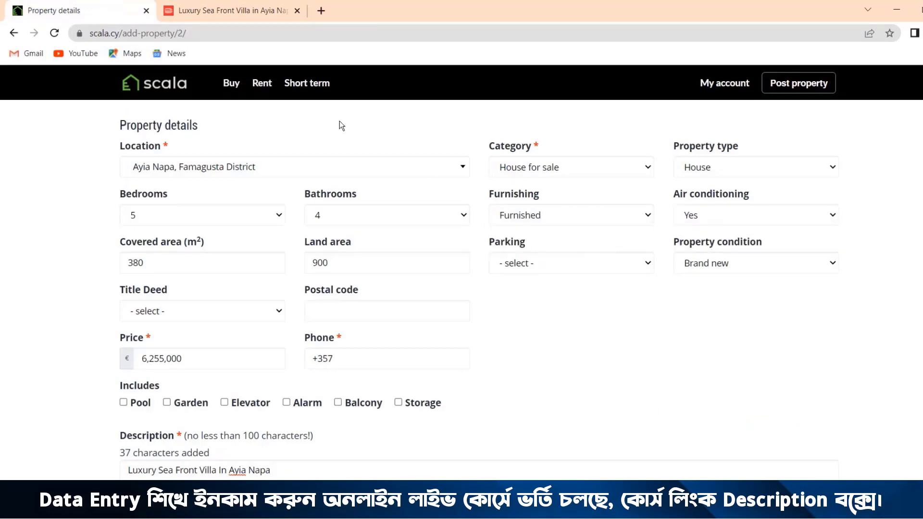
Step: Recheck the villa listing's features and mark Garden and Pool as included in the Scala form
left_click(217, 15)
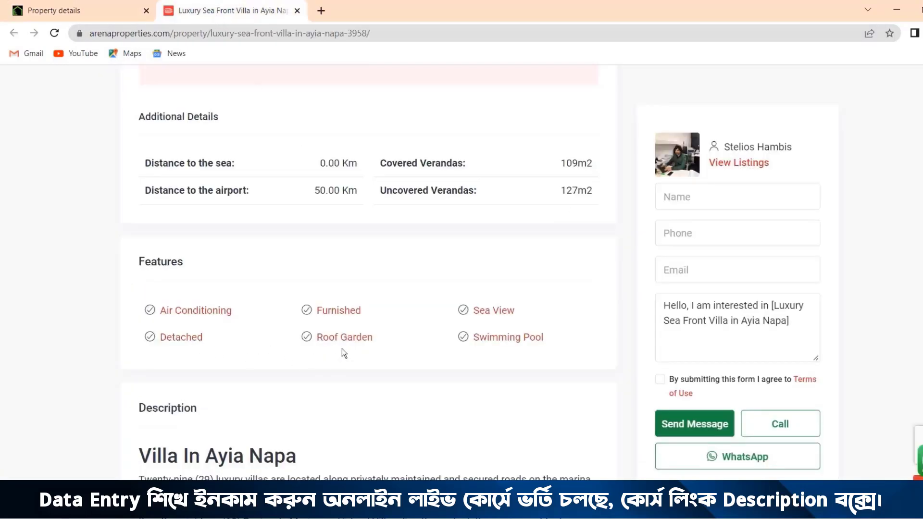
left_click(48, 17)
scroll(450, 289, "down", 4)
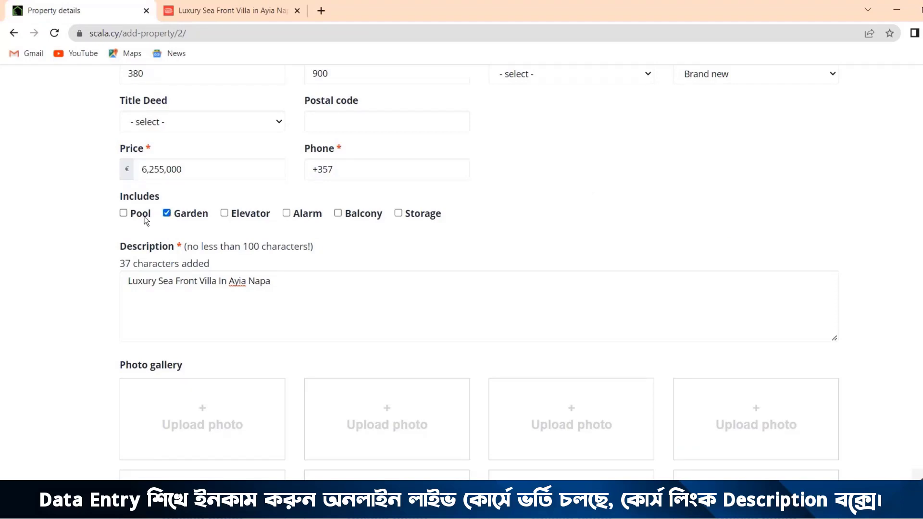
left_click(124, 213)
Step: Copy the full Villa In Ayia Napa description from the listing and paste it below the title in the Scala description
left_click(244, 11)
scroll(435, 414, "down", 5)
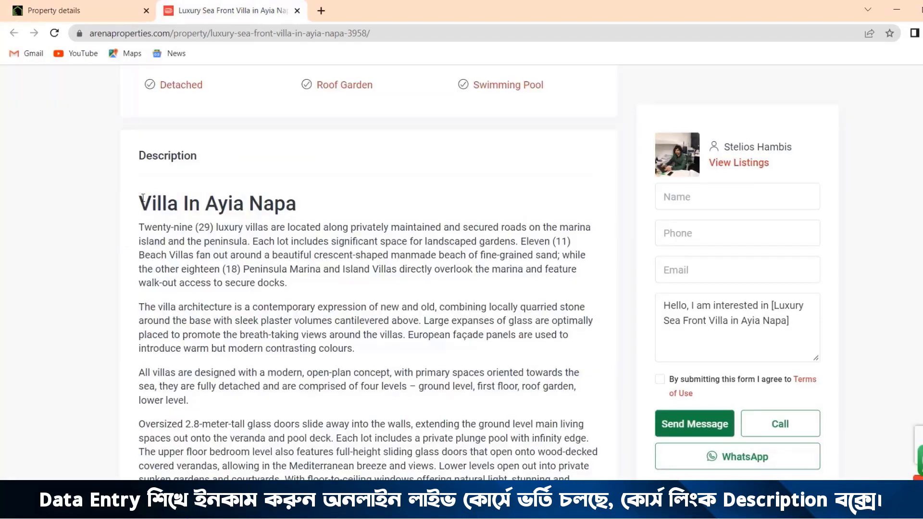
left_click_drag(143, 200, 427, 320)
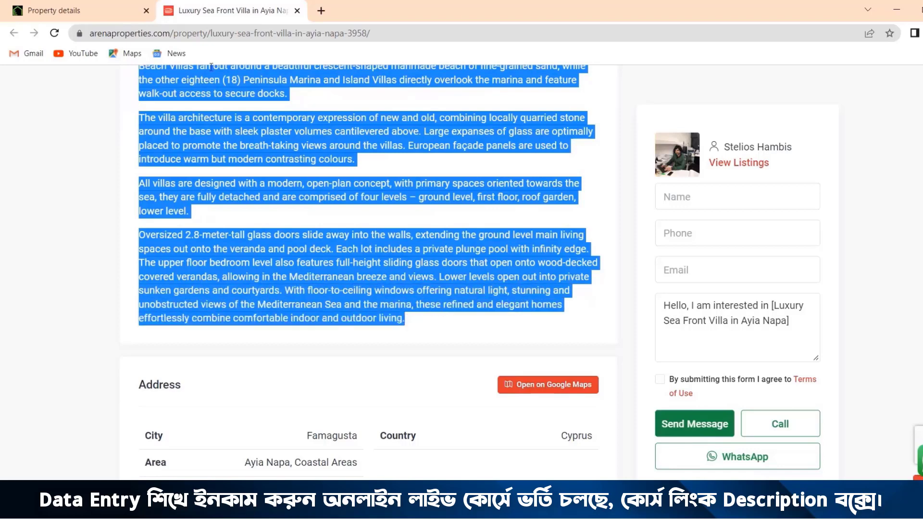
left_click(76, 6)
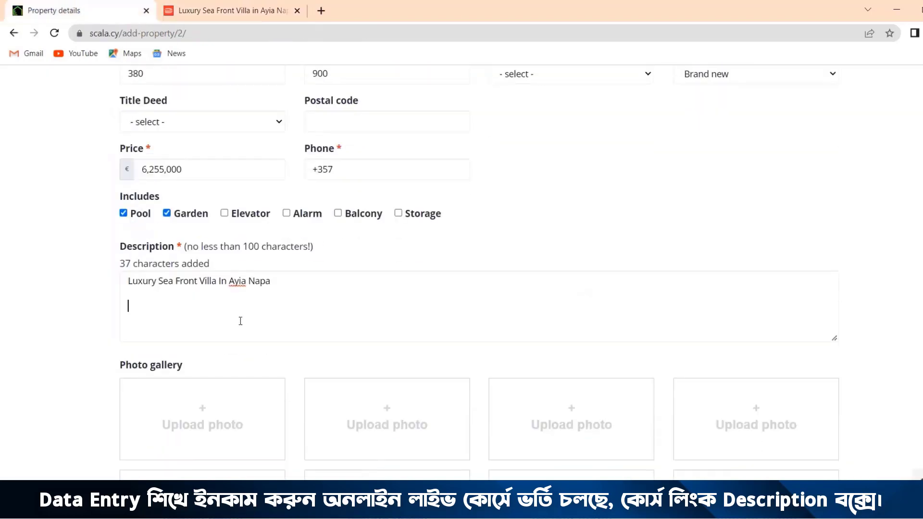
key("ctrl+v")
scroll(240, 318, "up", 5)
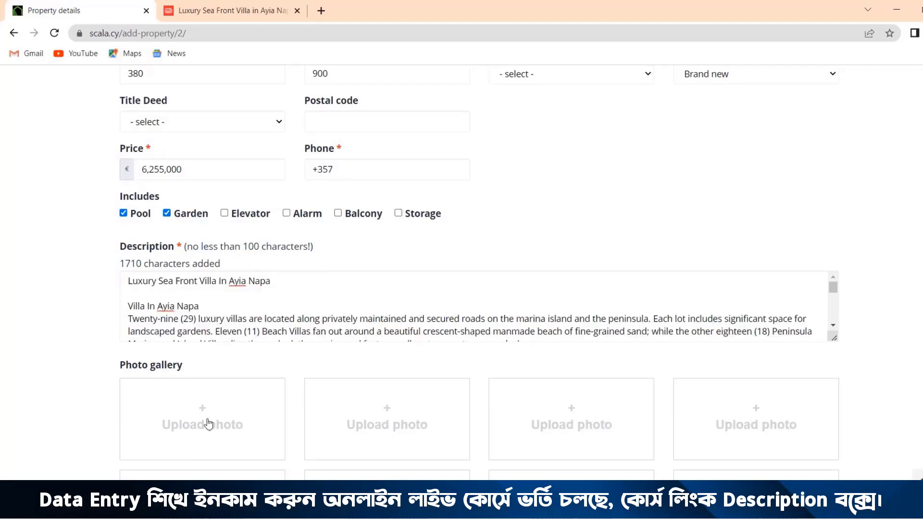
Step: Upload the seven villa photos from the Property1 folder on the Desktop to the Scala photo gallery
scroll(91, 337, "down", 3)
left_click(217, 295)
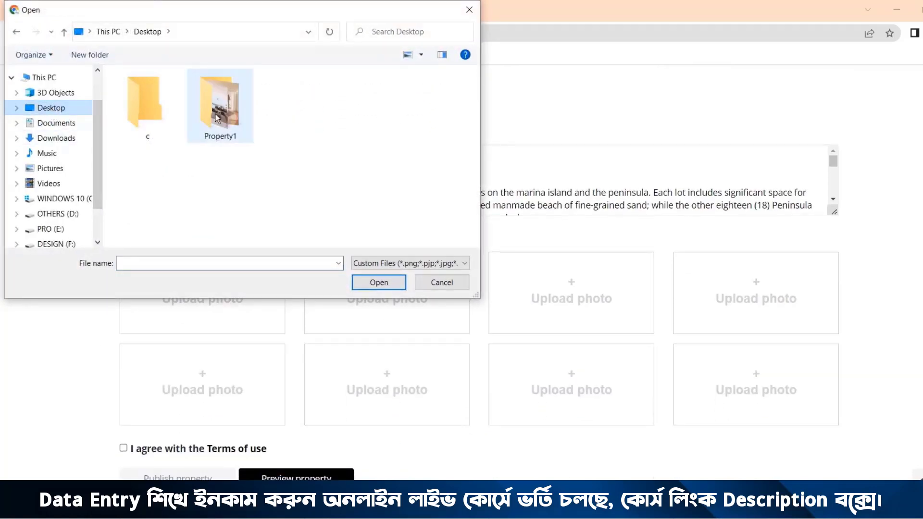
double_click(217, 119)
double_click(137, 111)
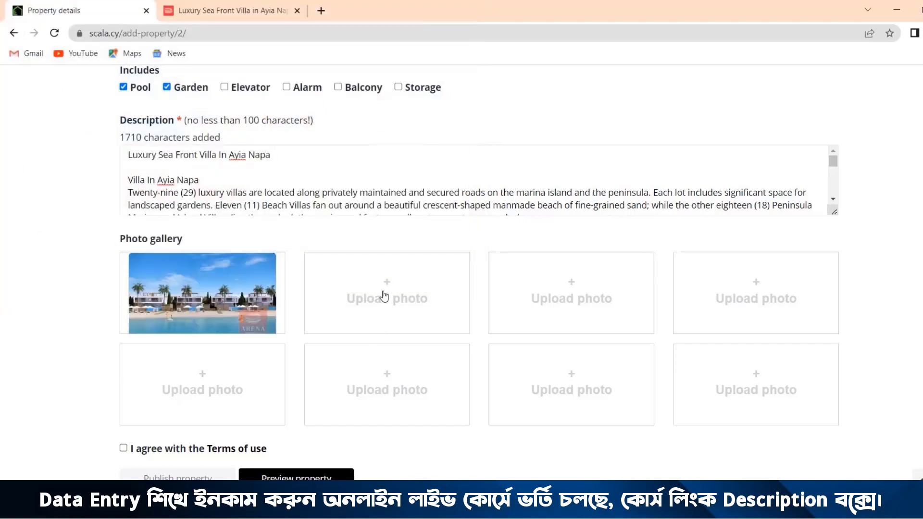
left_click(384, 296)
double_click(219, 111)
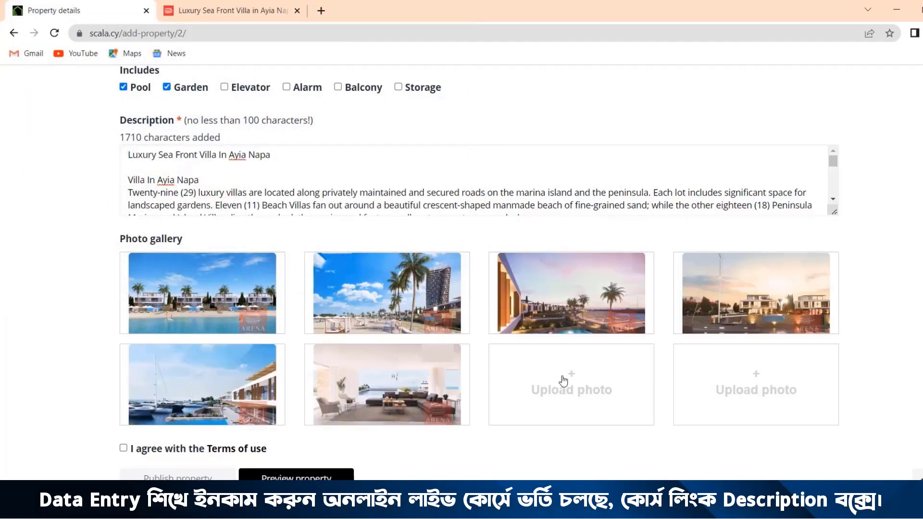
left_click(571, 385)
double_click(221, 187)
Step: Agree to the Terms of use and mark Balcony as included in the property
scroll(228, 223, "down", 1)
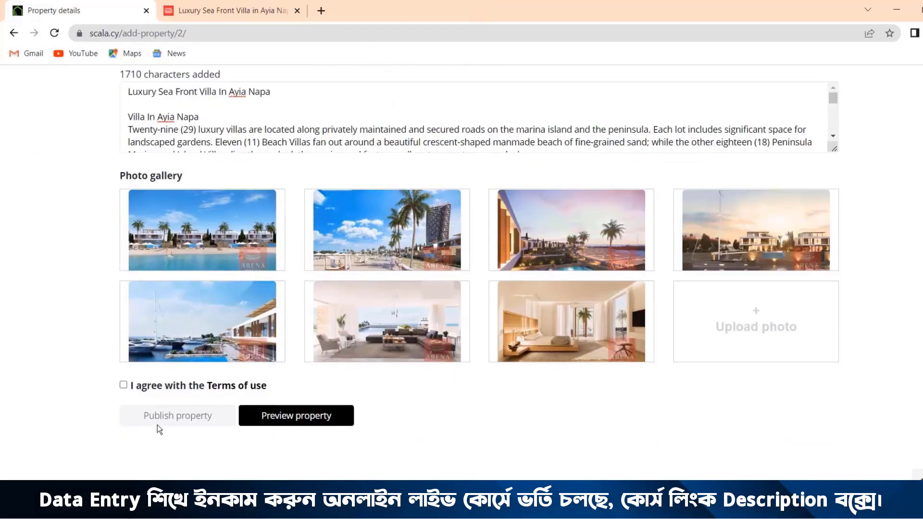
left_click(123, 386)
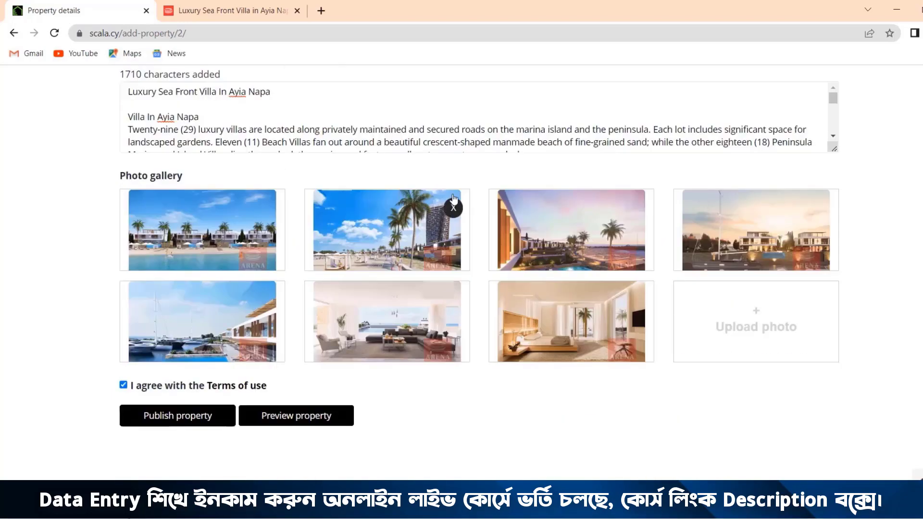
scroll(444, 204, "up", 1)
Step: Review the pasted villa description through its last paragraph along with the uploaded photo gallery
scroll(482, 204, "down", 2)
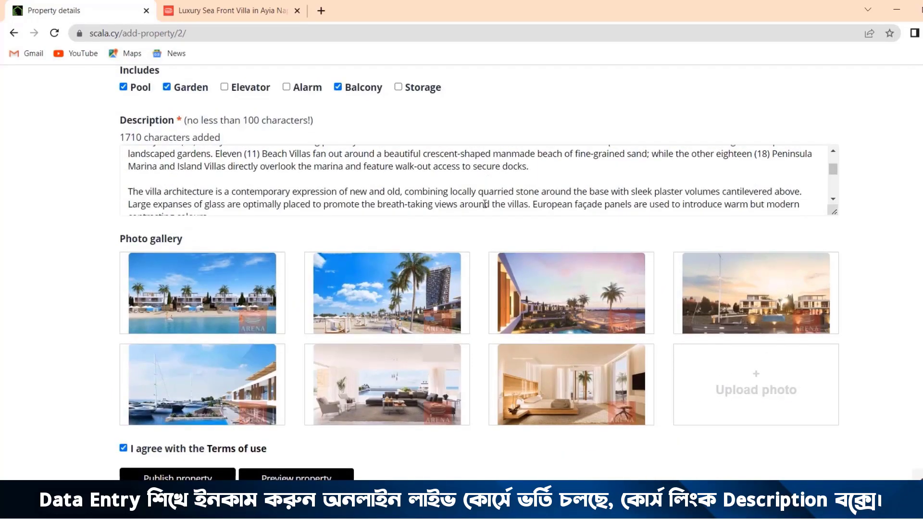
scroll(299, 189, "up", 2)
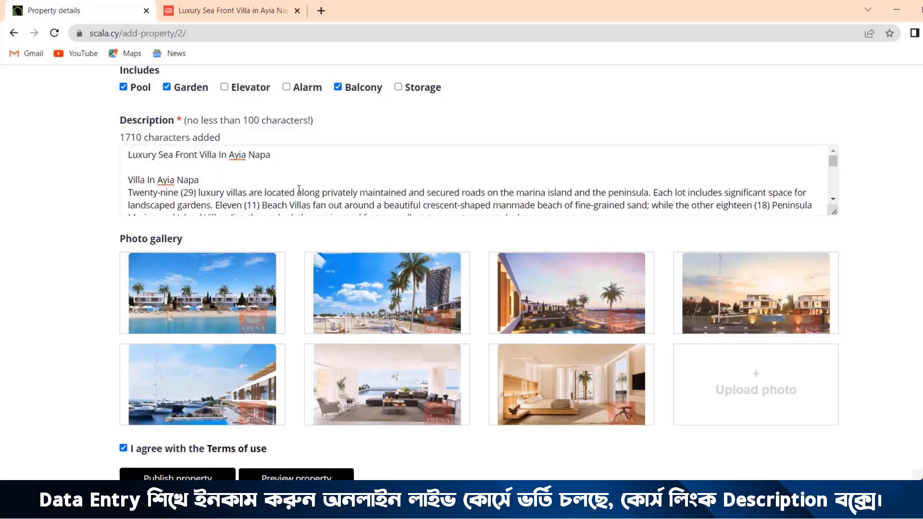
scroll(299, 169, "down", 3)
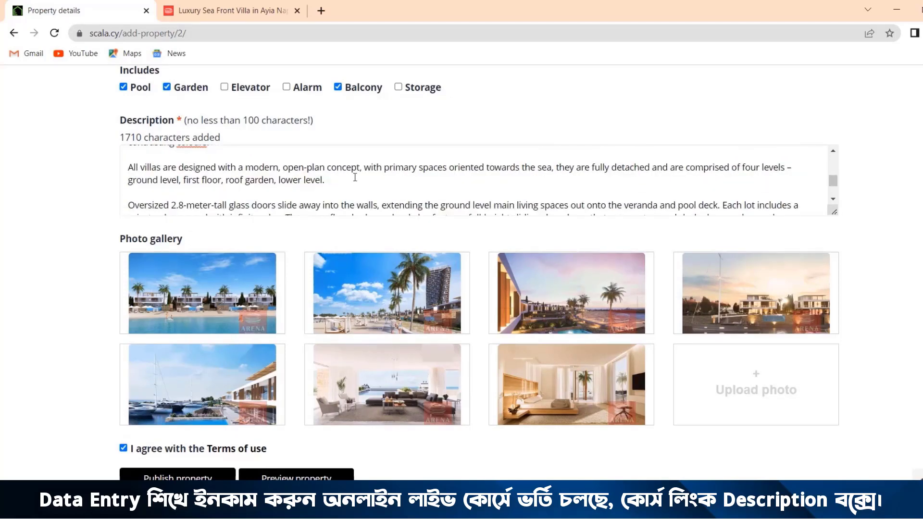
scroll(355, 177, "down", 1)
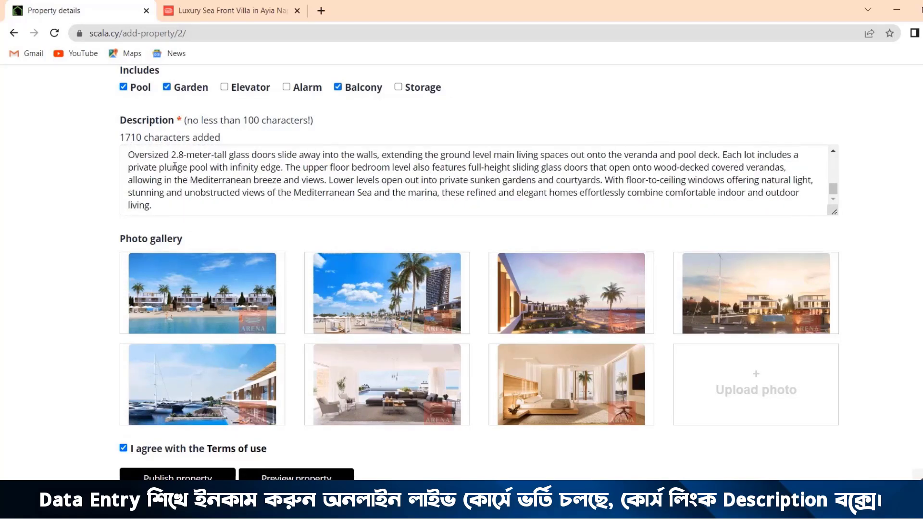
left_click_drag(173, 167, 386, 193)
left_click(300, 178)
scroll(297, 172, "down", 2)
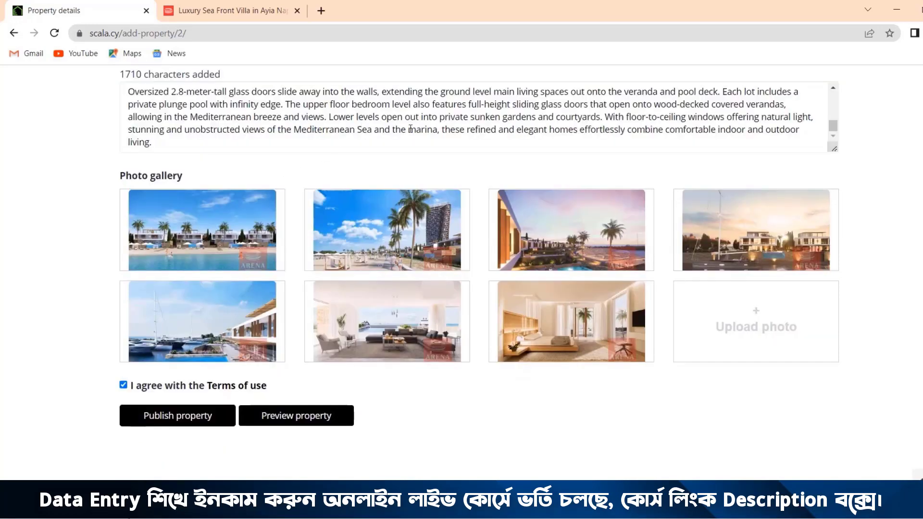
scroll(79, 249, "up", 1)
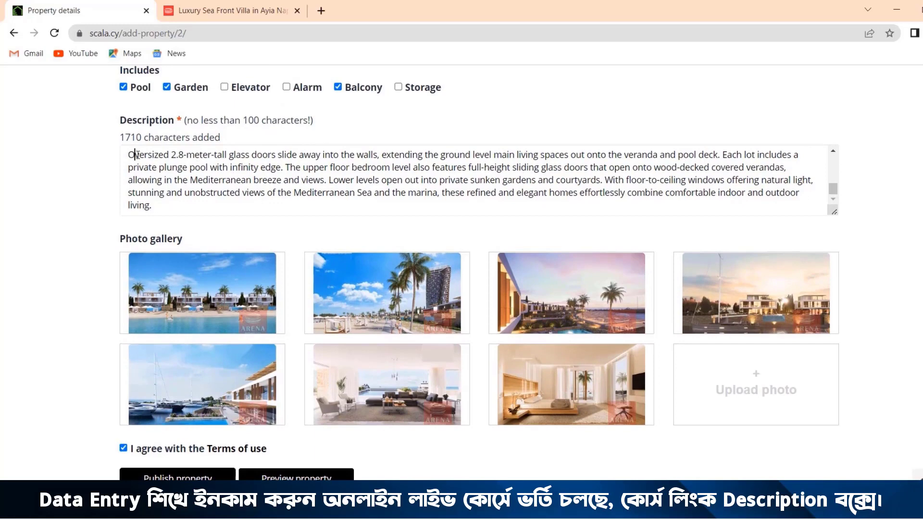
left_click_drag(135, 154, 710, 212)
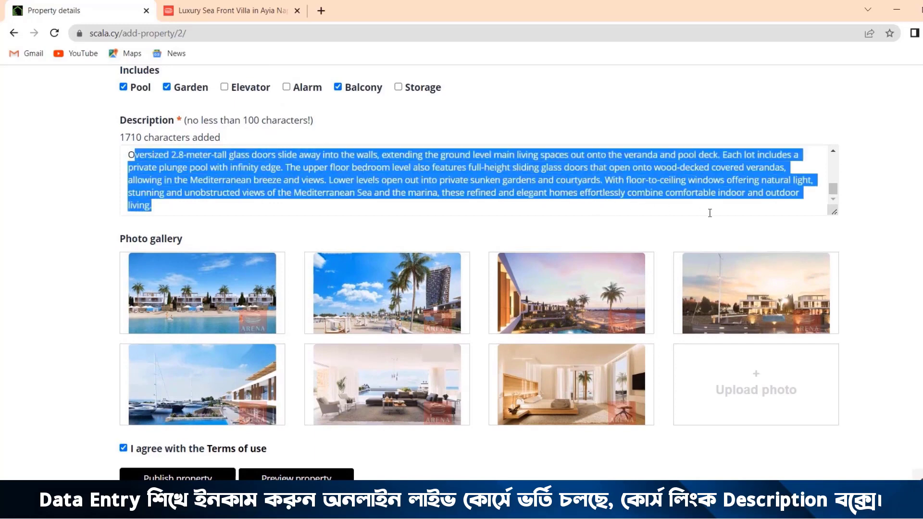
left_click(750, 213)
Step: Publish the completed villa property on Scala
scroll(750, 213, "down", 2)
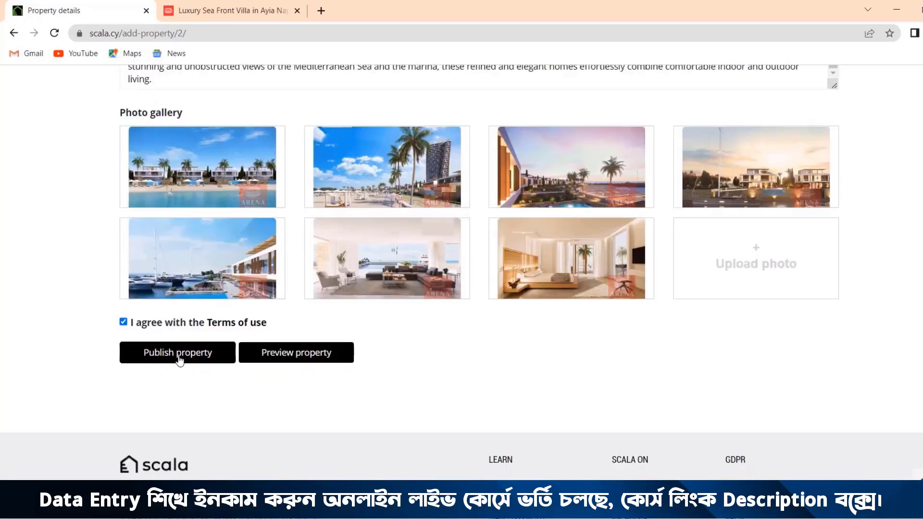
left_click(178, 354)
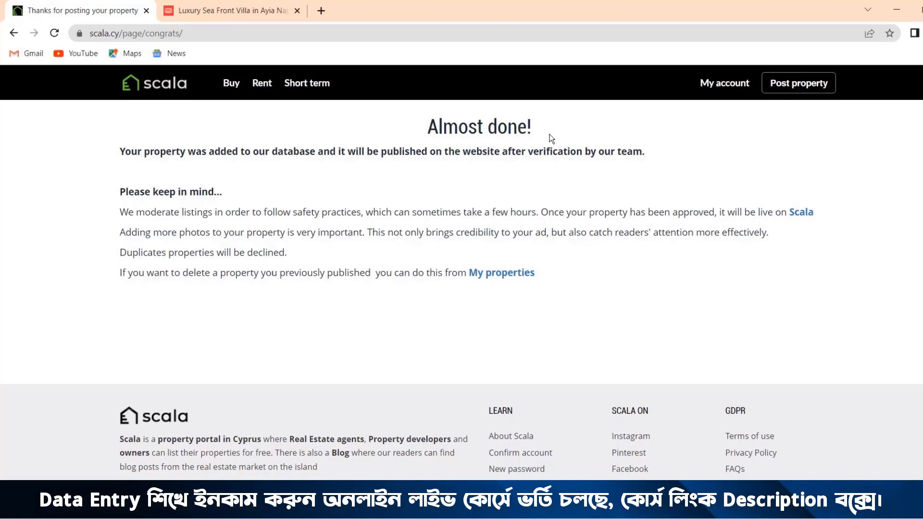
Step: Open the Scala account's own properties and show all of them regardless of status
left_click(730, 86)
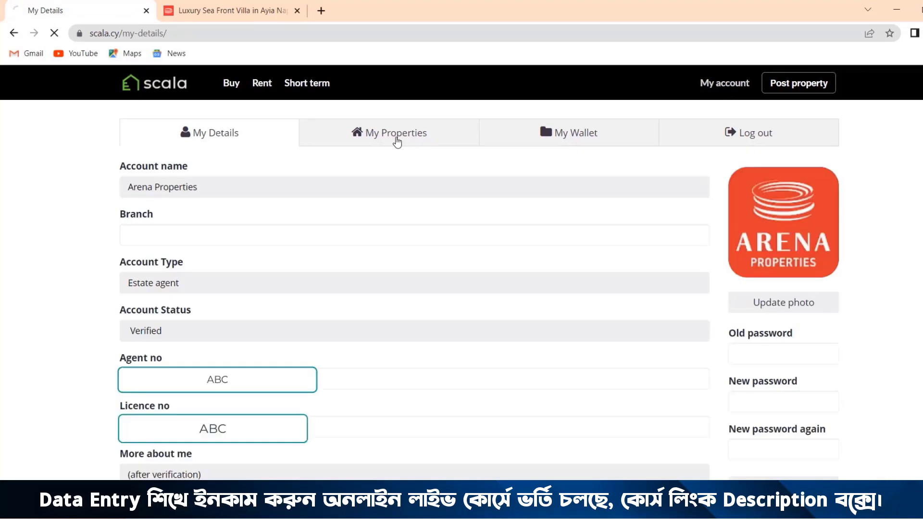
left_click(397, 141)
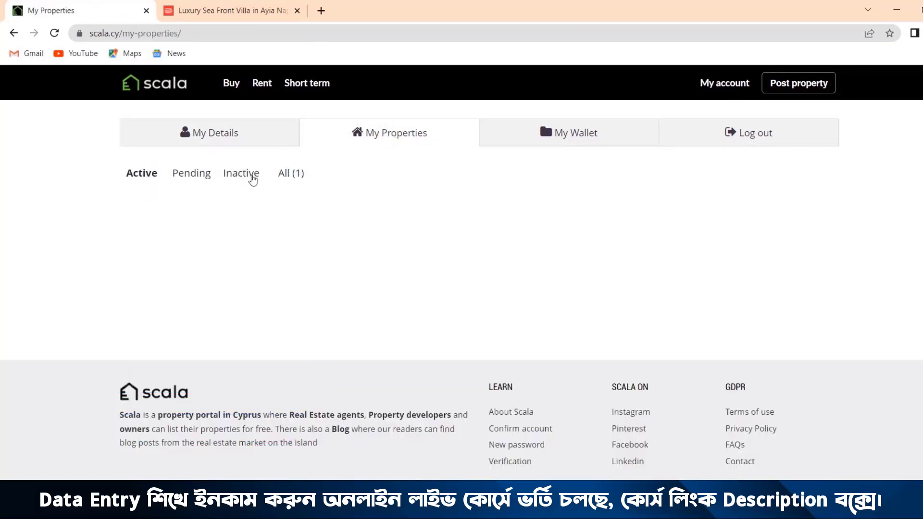
left_click(288, 179)
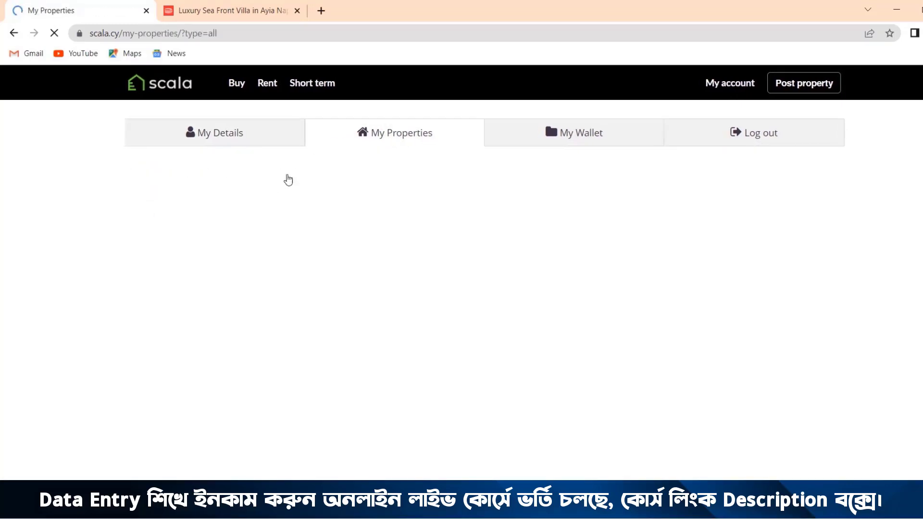